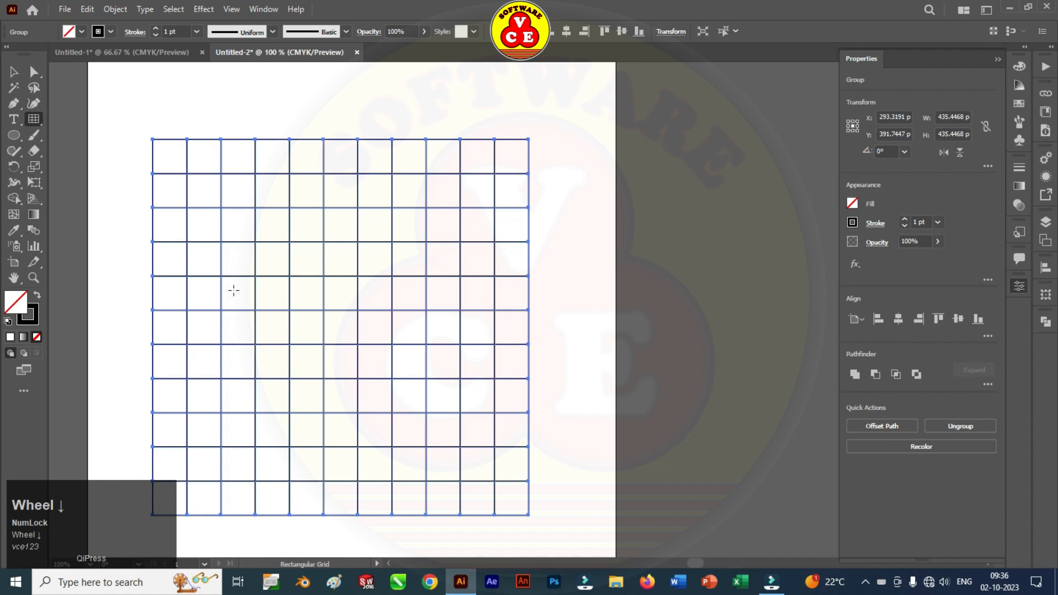
Draw a circle with the Ellipse tool from the grid's center out to its edges, about 435 pt in diameter.
{"action": "scroll", "coordinate": [392, 160], "scroll_direction": "down", "scroll_amount": 3}
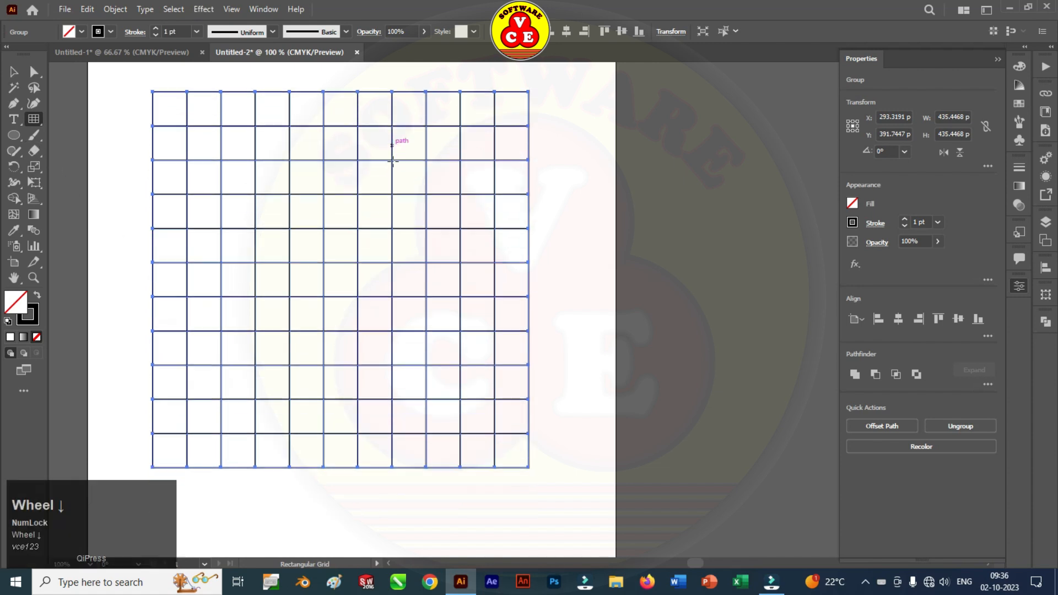
{"action": "left_click", "coordinate": [18, 134]}
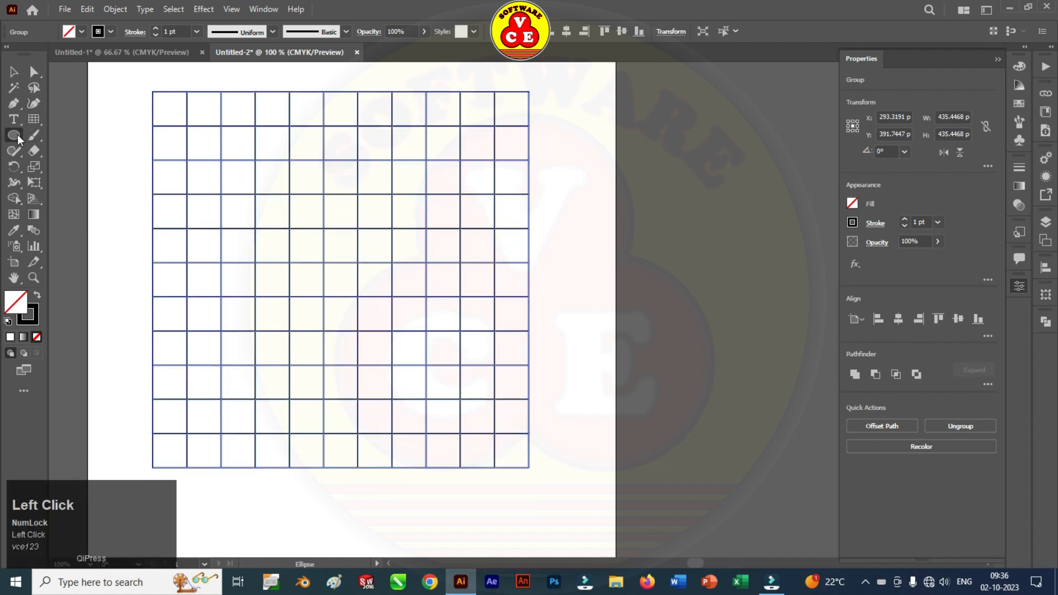
{"action": "left_click", "coordinate": [42, 166]}
{"action": "left_click_drag", "start_coordinate": [340, 279], "coordinate": [529, 280]}
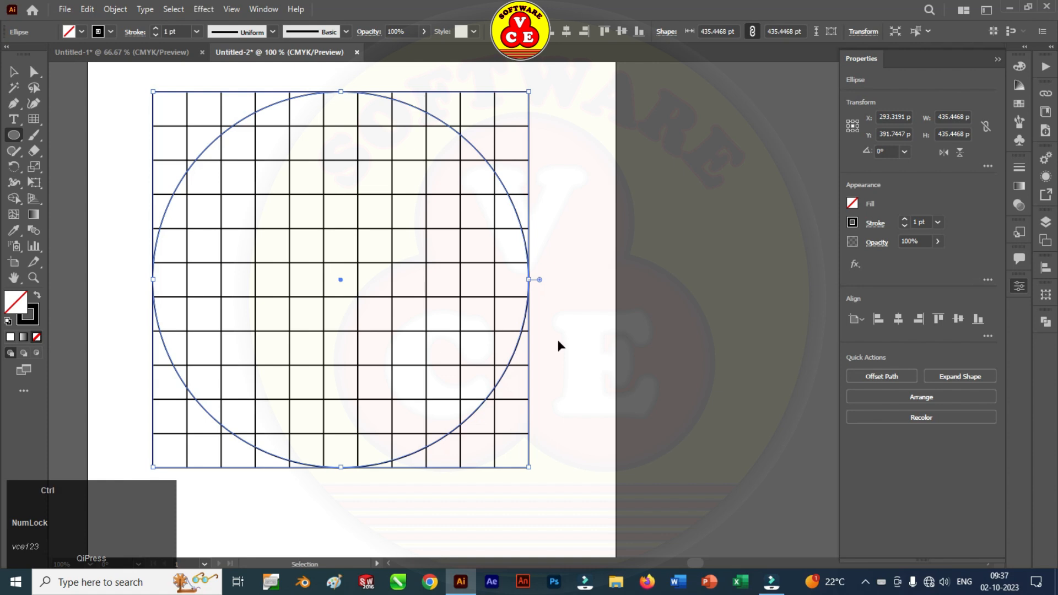
Duplicate the circle in place and shrink the copy about its center by one grid cell, to about 356 pt.
{"action": "key", "text": "ctrl+shift+v"}
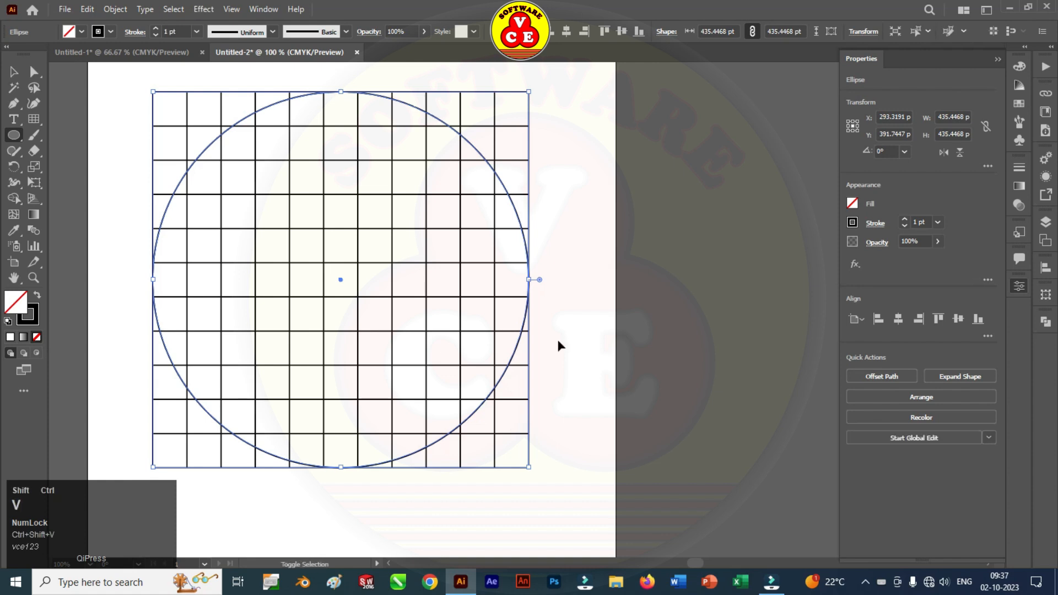
{"action": "left_click", "coordinate": [14, 72]}
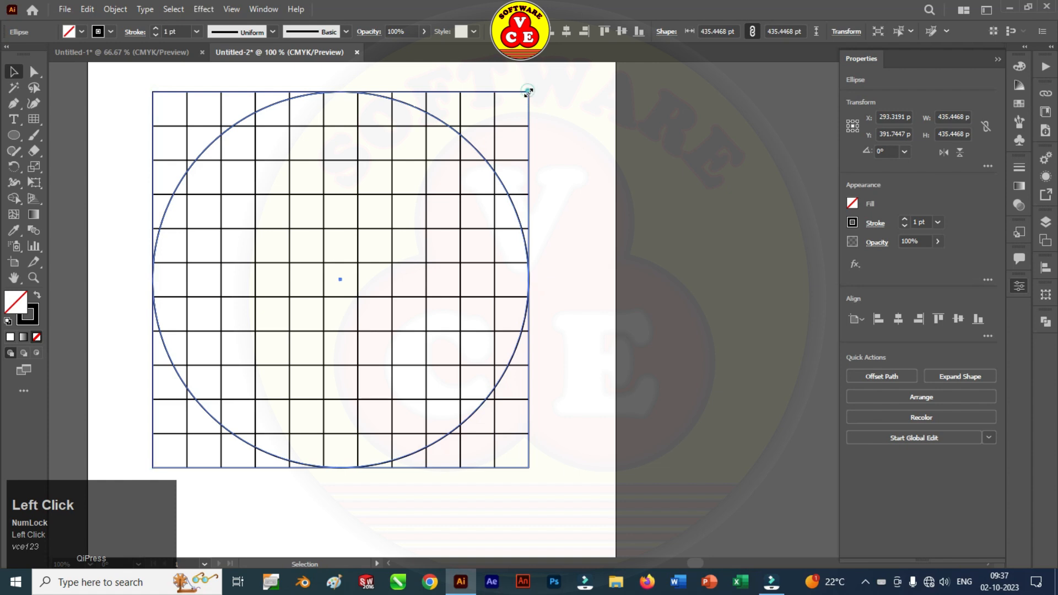
{"action": "left_click_drag", "start_coordinate": [527, 91], "coordinate": [499, 130]}
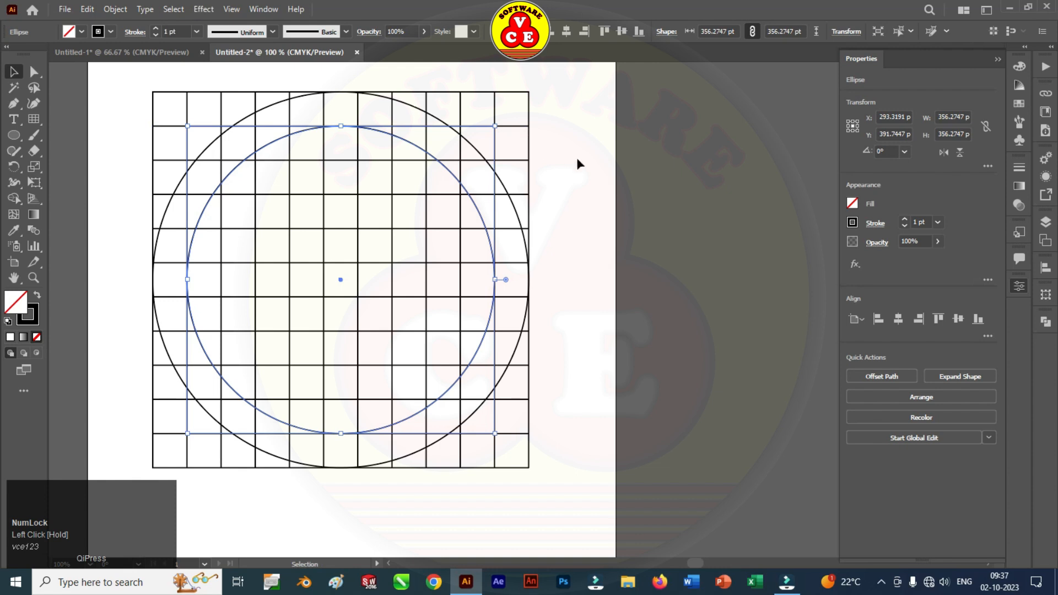
Duplicate the 356 pt circle in place and shrink the copy about its center to about 277 pt.
{"action": "key", "text": "ctrl+c"}
{"action": "key", "text": "ctrl+shift+v"}
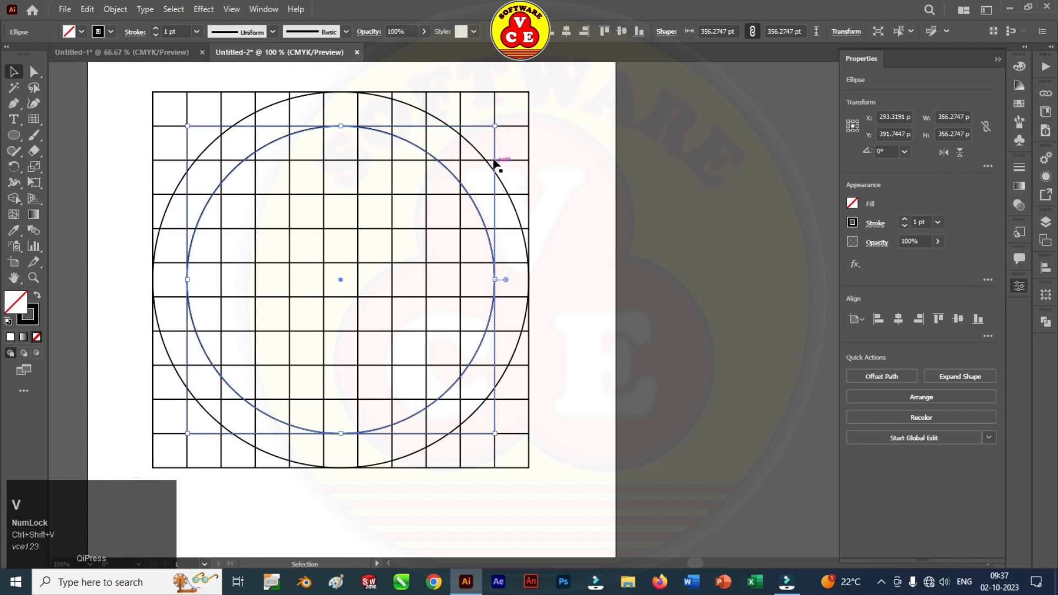
{"action": "left_click_drag", "start_coordinate": [495, 127], "coordinate": [461, 154]}
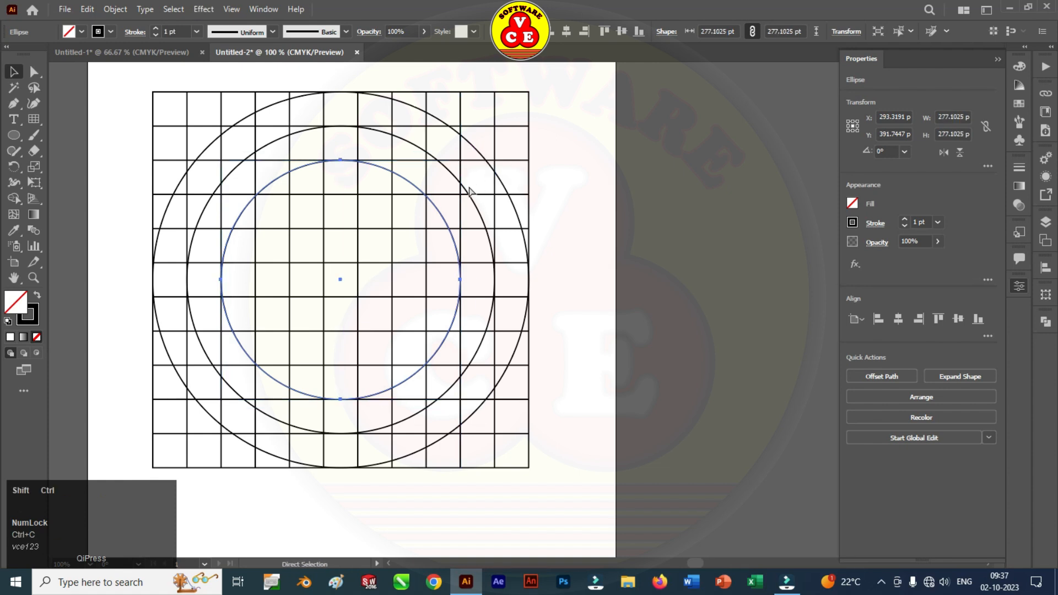
Add a fourth concentric circle by duplicating the 277 pt circle in place and shrinking the copy to about 198 pt.
{"action": "key", "text": "ctrl+shift+v"}
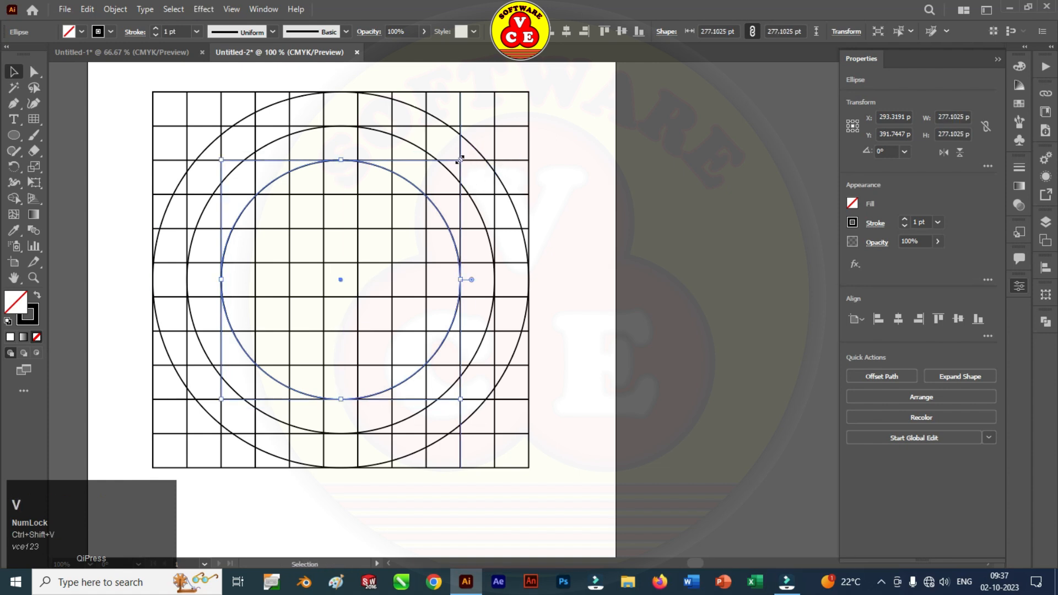
{"action": "left_click_drag", "start_coordinate": [460, 160], "coordinate": [430, 192]}
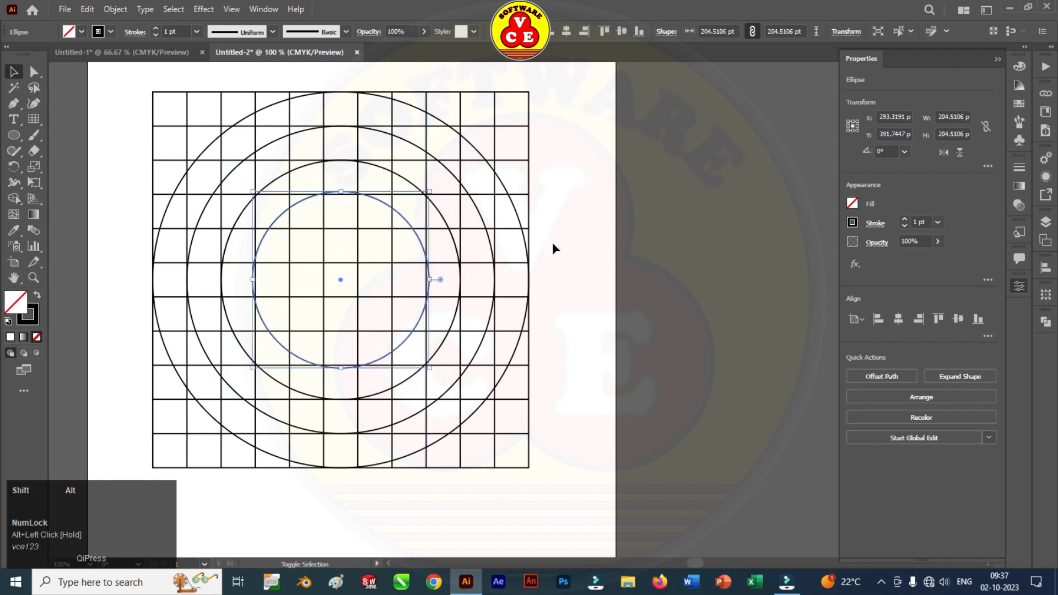
{"action": "key", "text": "ctrl+z"}
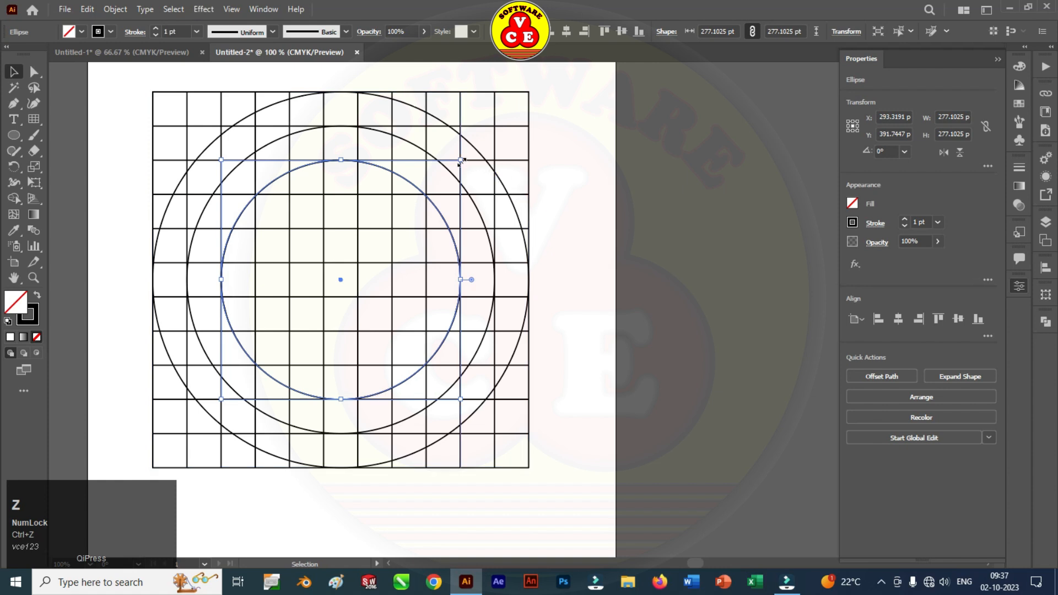
{"action": "left_click_drag", "start_coordinate": [462, 161], "coordinate": [428, 196]}
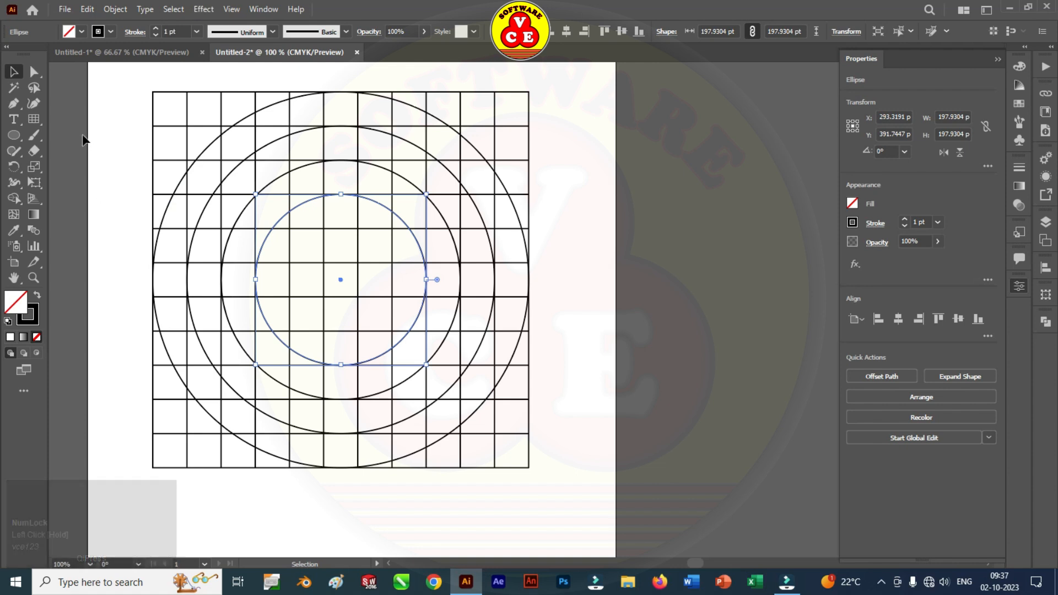
{"action": "left_click", "coordinate": [130, 75]}
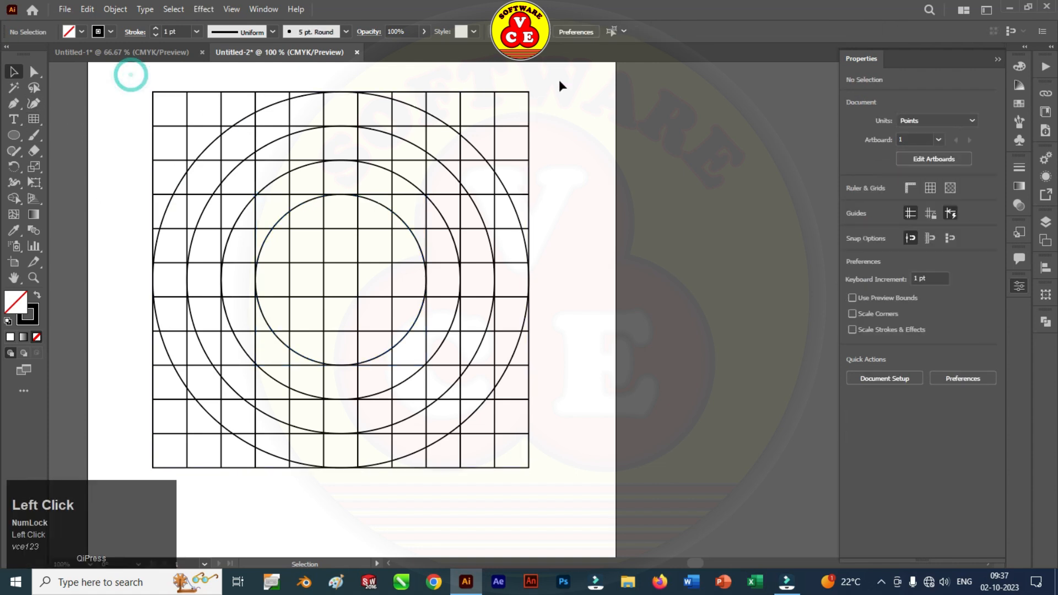
Select the grid and all circles, and merge the third column inside the outer circle into one strip using Shape Builder with yellow fill.
{"action": "left_click_drag", "start_coordinate": [560, 80], "coordinate": [117, 452]}
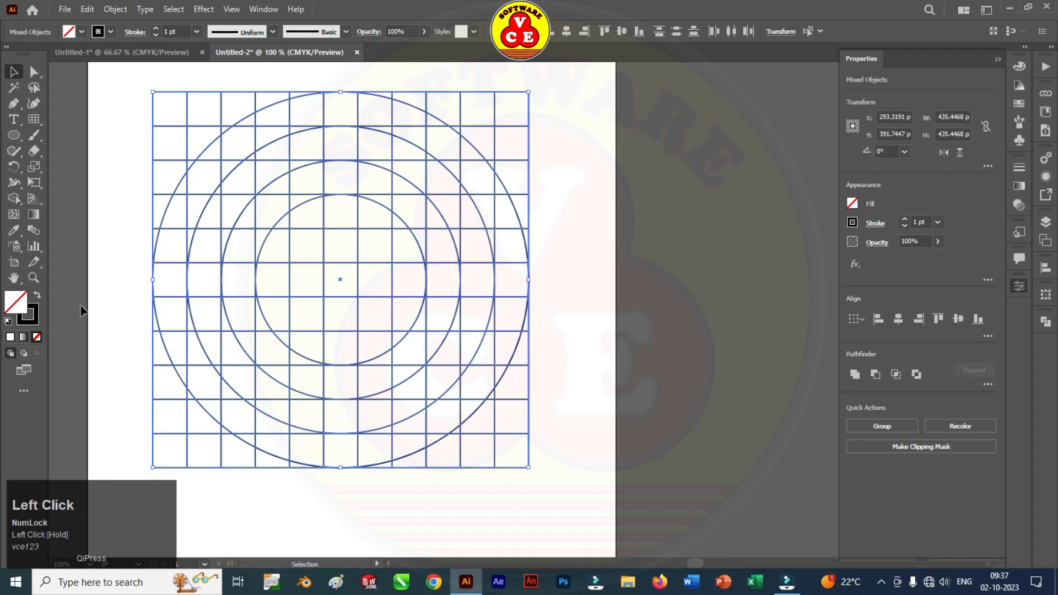
{"action": "left_click", "coordinate": [15, 200]}
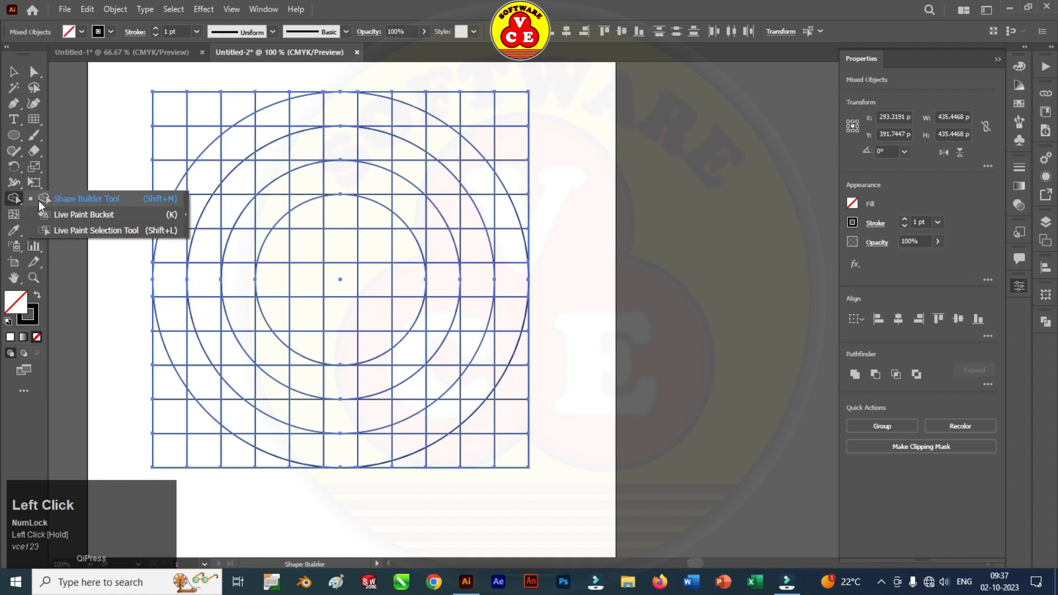
{"action": "left_click", "coordinate": [59, 200]}
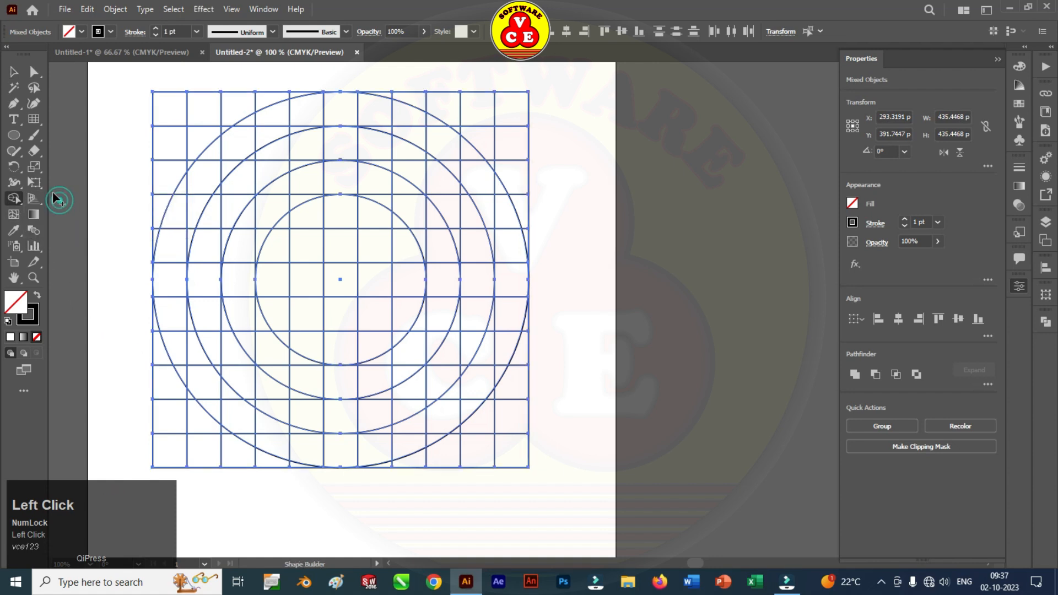
{"action": "left_click", "coordinate": [70, 28]}
{"action": "left_click", "coordinate": [55, 54]}
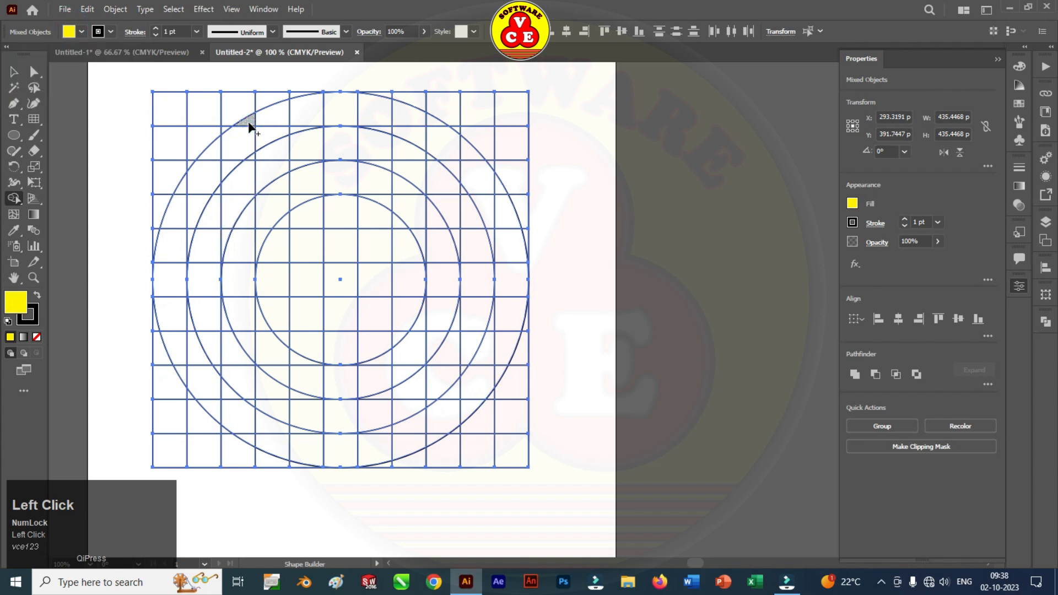
{"action": "mouse_move", "coordinate": [249, 123]}
{"action": "left_mouse_down"}
{"action": "mouse_move", "coordinate": [246, 210]}
{"action": "mouse_move", "coordinate": [229, 235]}
{"action": "mouse_move", "coordinate": [239, 349]}
{"action": "left_mouse_up"}
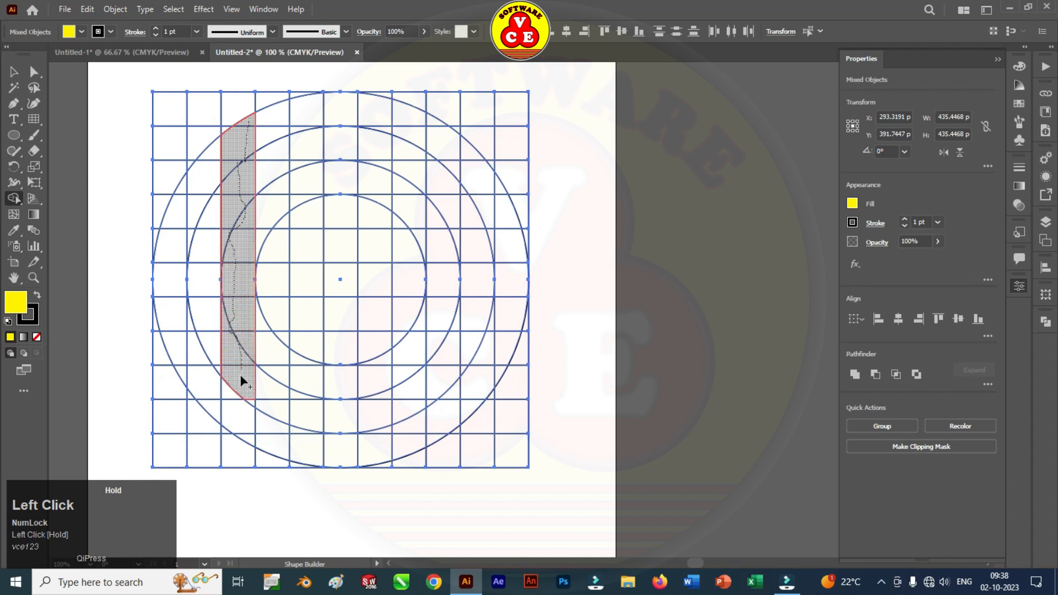
{"action": "mouse_move", "coordinate": [251, 409]}
{"action": "left_mouse_down"}
{"action": "mouse_move", "coordinate": [214, 399]}
{"action": "mouse_move", "coordinate": [185, 369]}
{"action": "mouse_move", "coordinate": [190, 336]}
{"action": "mouse_move", "coordinate": [172, 293]}
{"action": "mouse_move", "coordinate": [181, 193]}
{"action": "mouse_move", "coordinate": [172, 299]}
{"action": "left_mouse_up"}
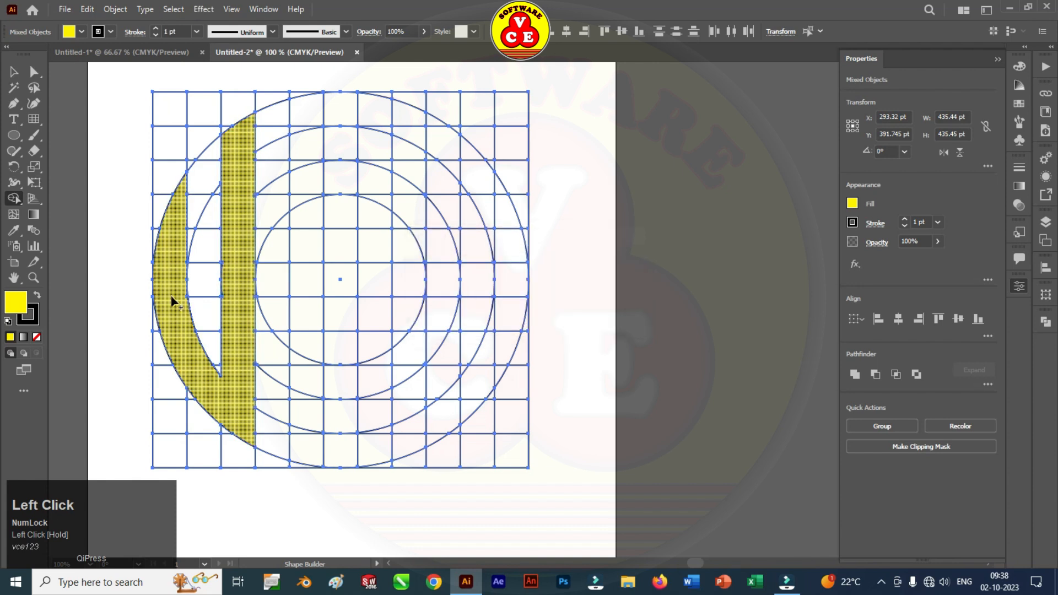
{"action": "scroll", "coordinate": [175, 300], "scroll_direction": "left", "scroll_amount": 2}
{"action": "scroll", "coordinate": [223, 299], "scroll_direction": "right", "scroll_amount": 1}
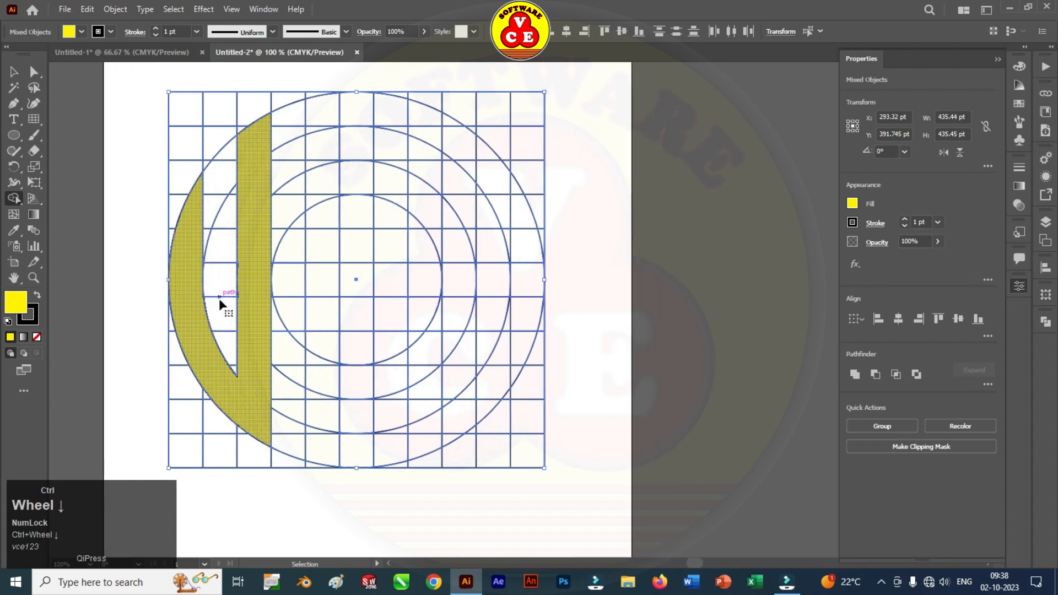
{"action": "scroll", "coordinate": [202, 302], "scroll_direction": "up", "scroll_amount": 5}
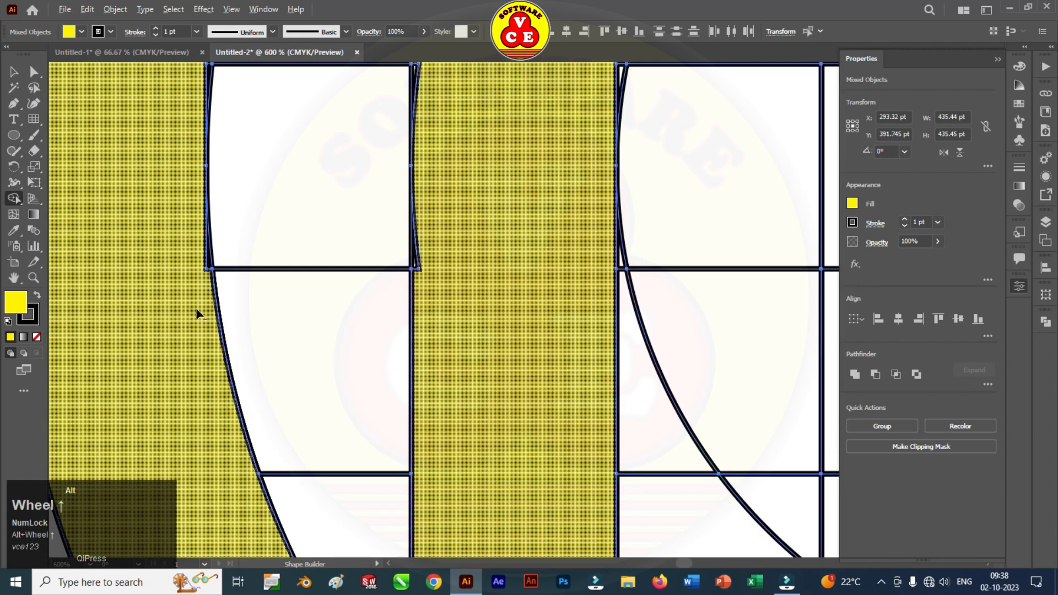
{"action": "key", "text": "ctrl+z"}
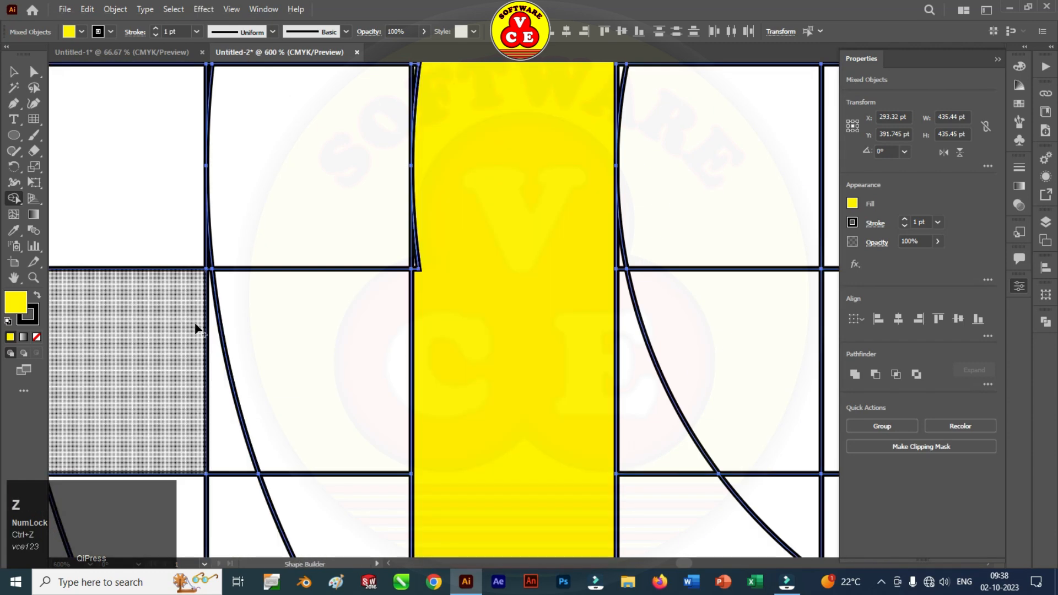
Merge the lower-left cells between the two outermost circles into the yellow vertical strip with Shape Builder.
{"action": "scroll", "coordinate": [196, 331], "scroll_direction": "down", "scroll_amount": 1}
{"action": "scroll", "coordinate": [196, 331], "scroll_direction": "down", "scroll_amount": 1}
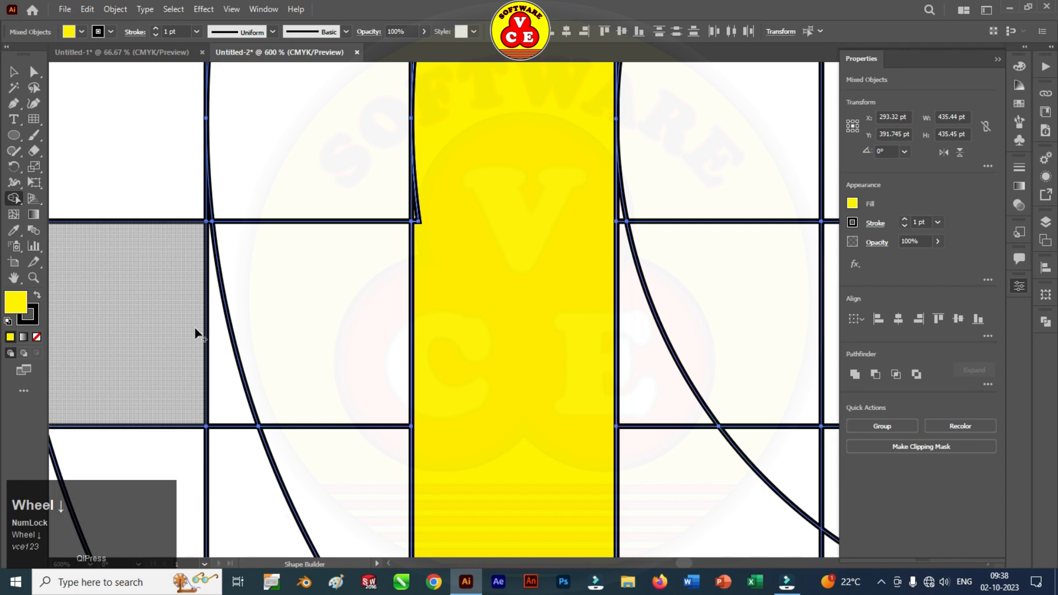
{"action": "scroll", "coordinate": [259, 329], "scroll_direction": "down", "scroll_amount": 4}
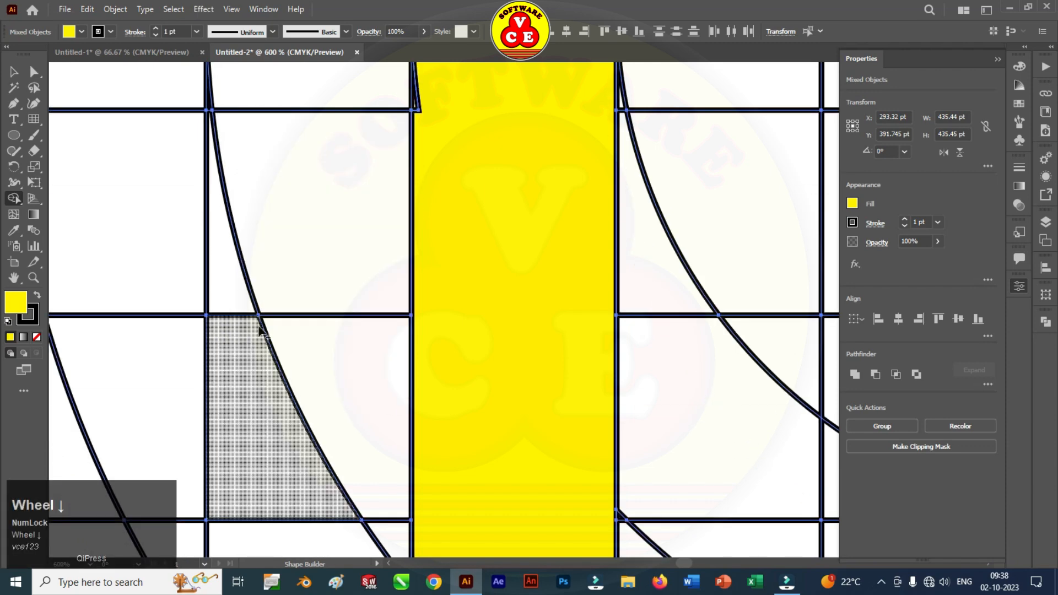
{"action": "scroll", "coordinate": [259, 330], "scroll_direction": "down", "scroll_amount": 8}
{"action": "left_click", "coordinate": [417, 331]}
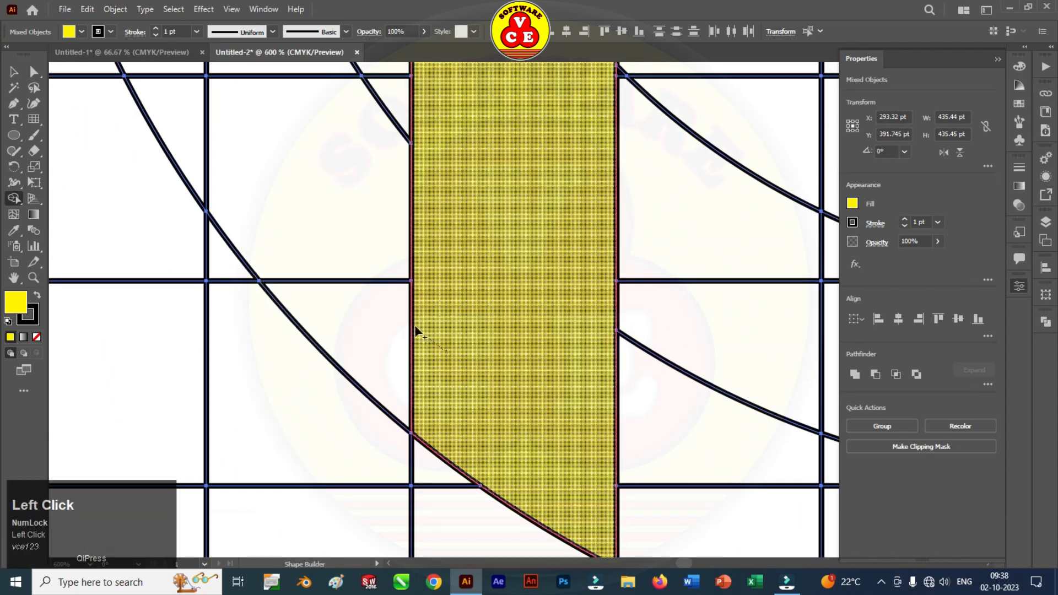
{"action": "left_click_drag", "start_coordinate": [416, 330], "coordinate": [364, 246]}
{"action": "scroll", "coordinate": [376, 298], "scroll_direction": "up", "scroll_amount": 8}
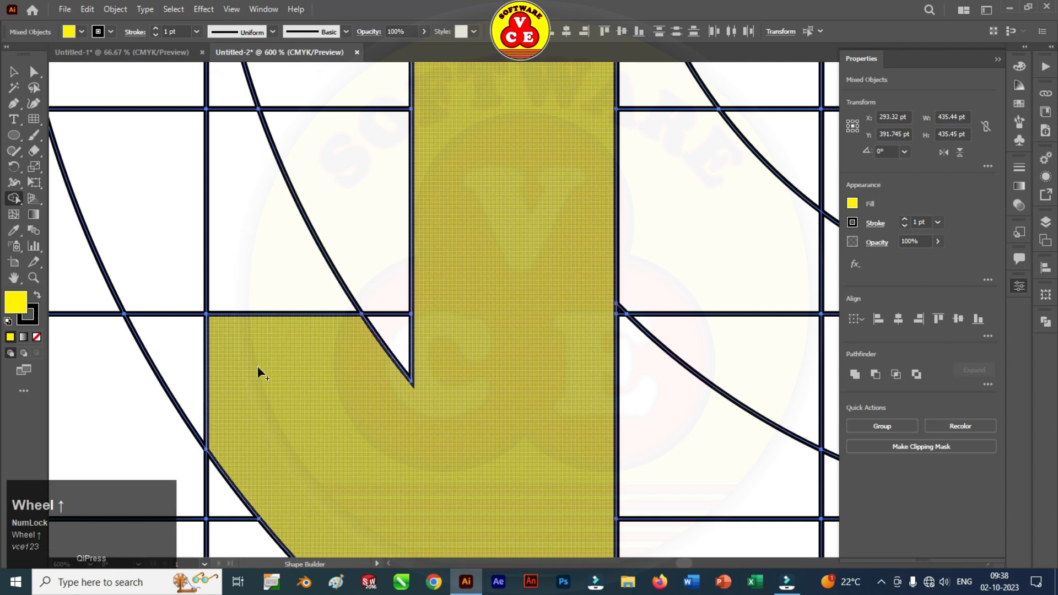
{"action": "mouse_move", "coordinate": [259, 372]}
{"action": "left_mouse_down"}
{"action": "mouse_move", "coordinate": [189, 266]}
{"action": "mouse_move", "coordinate": [244, 318]}
{"action": "mouse_move", "coordinate": [250, 288]}
{"action": "left_mouse_up"}
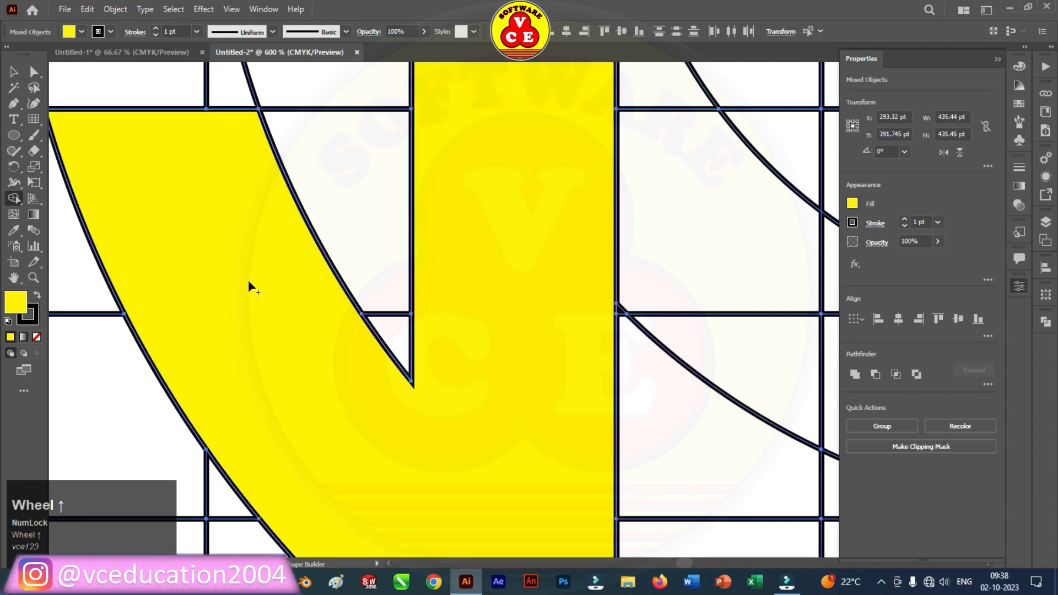
Extend the yellow shape upward through the first grid column inside the outer circle to form the left crescent.
{"action": "scroll", "coordinate": [248, 280], "scroll_direction": "up", "scroll_amount": 10}
{"action": "left_click_drag", "start_coordinate": [229, 475], "coordinate": [179, 337]}
{"action": "scroll", "coordinate": [182, 342], "scroll_direction": "up", "scroll_amount": 4}
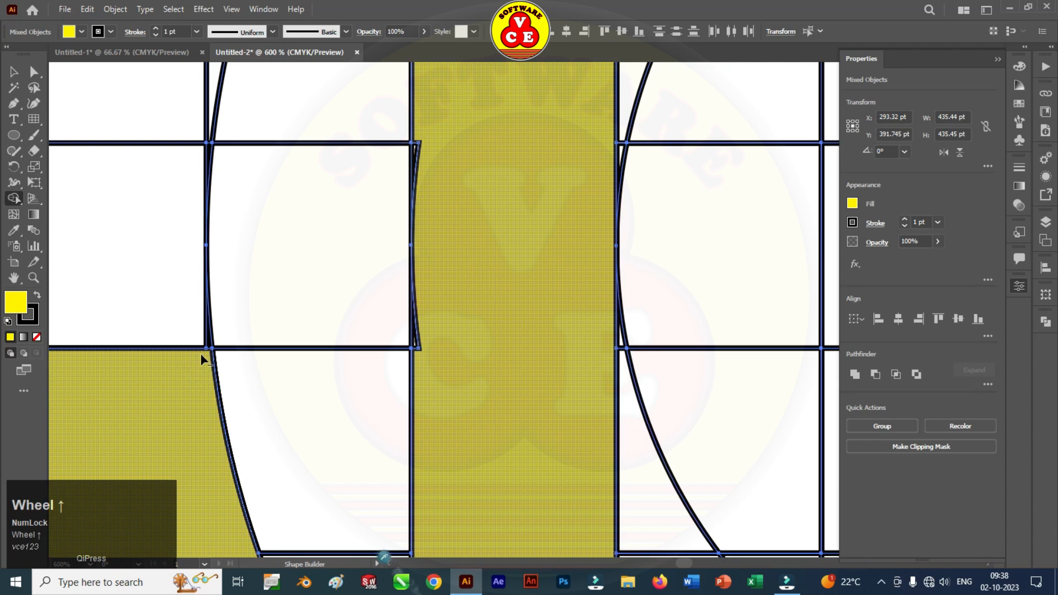
{"action": "scroll", "coordinate": [202, 360], "scroll_direction": "up", "scroll_amount": 5}
{"action": "mouse_move", "coordinate": [206, 411]}
{"action": "left_mouse_down"}
{"action": "mouse_move", "coordinate": [224, 341]}
{"action": "mouse_move", "coordinate": [216, 317]}
{"action": "mouse_move", "coordinate": [185, 298]}
{"action": "mouse_move", "coordinate": [200, 349]}
{"action": "mouse_move", "coordinate": [212, 157]}
{"action": "mouse_move", "coordinate": [202, 173]}
{"action": "mouse_move", "coordinate": [221, 241]}
{"action": "left_mouse_up"}
Merge the two thin slivers along the middle of the yellow strip's left edge into the strip.
{"action": "scroll", "coordinate": [204, 368], "scroll_direction": "down", "scroll_amount": 4}
{"action": "scroll", "coordinate": [204, 368], "scroll_direction": "down", "scroll_amount": 4}
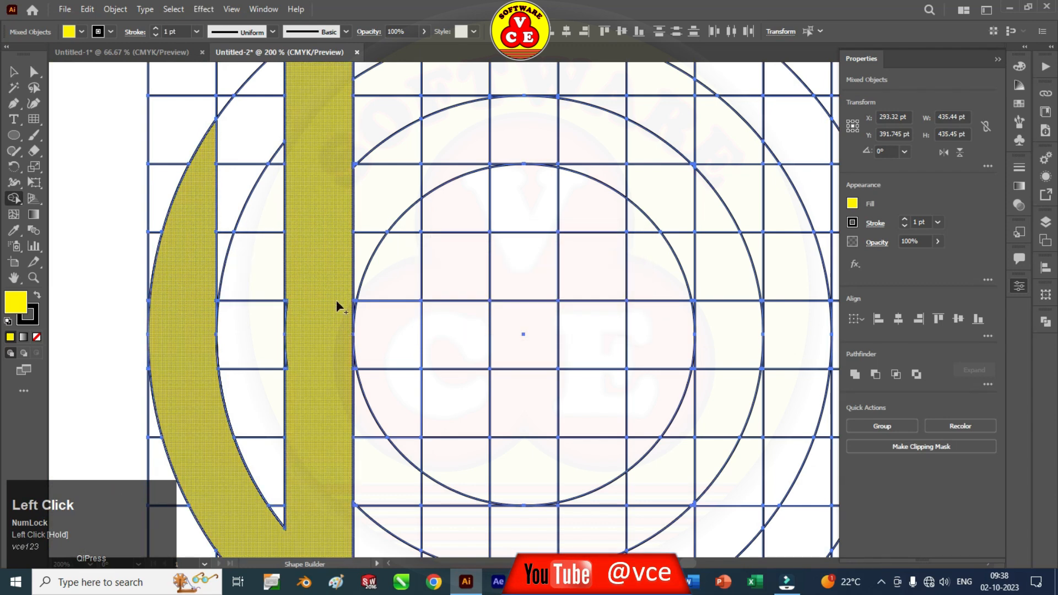
{"action": "scroll", "coordinate": [297, 346], "scroll_direction": "up", "scroll_amount": 5}
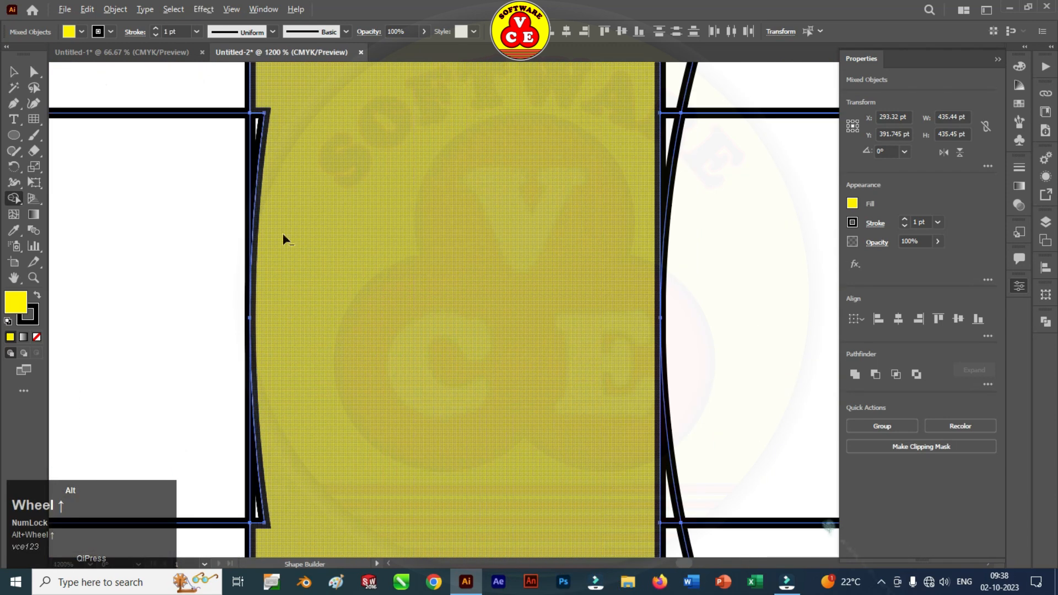
{"action": "left_click_drag", "start_coordinate": [276, 89], "coordinate": [264, 137]}
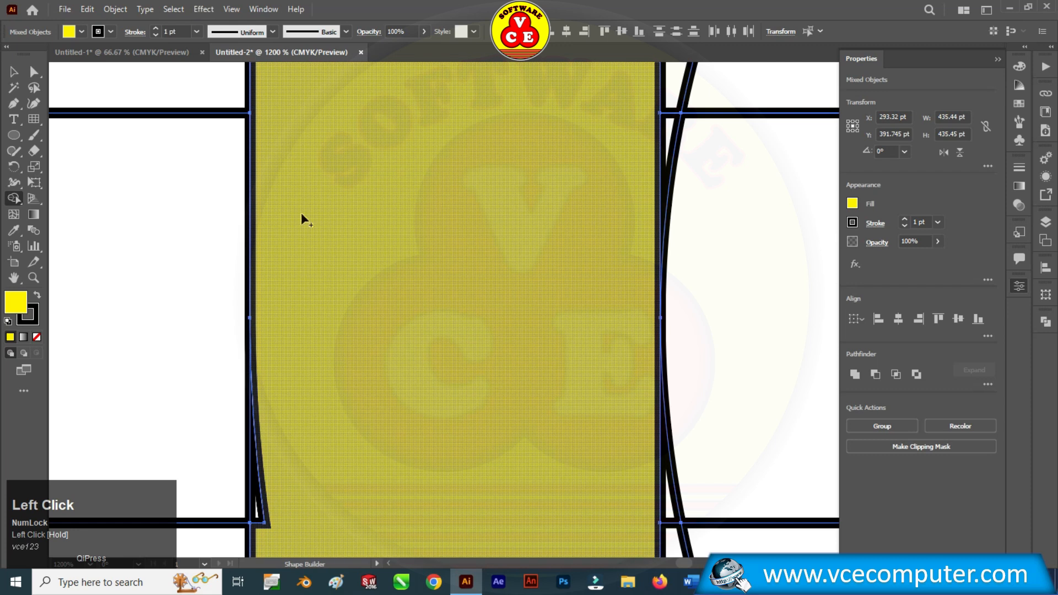
{"action": "scroll", "coordinate": [309, 248], "scroll_direction": "down", "scroll_amount": 5}
{"action": "left_click_drag", "start_coordinate": [279, 374], "coordinate": [266, 427]}
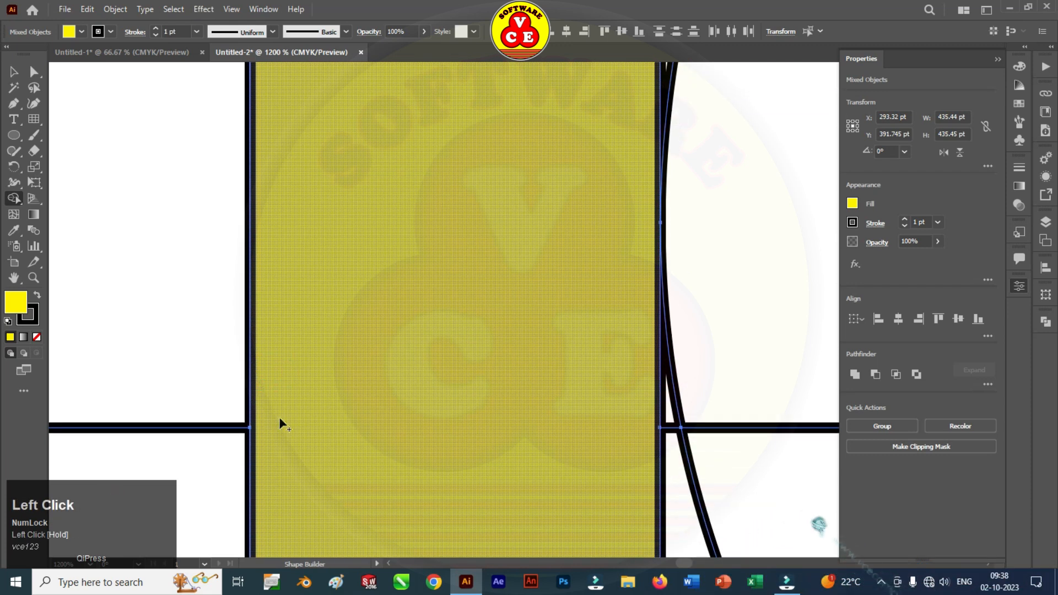
Merge the fifth grid column and the outer-ring cells at its upper and lower ends through the seventh column into a yellow C.
{"action": "scroll", "coordinate": [279, 424], "scroll_direction": "down", "scroll_amount": 10}
{"action": "scroll", "coordinate": [372, 501], "scroll_direction": "up", "scroll_amount": 2}
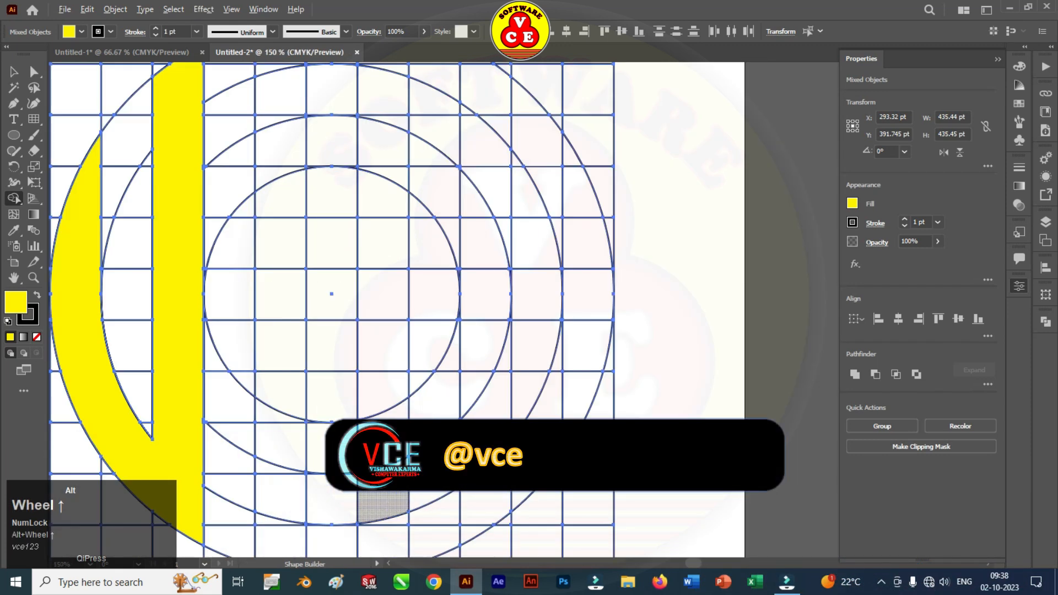
{"action": "scroll", "coordinate": [347, 324], "scroll_direction": "down", "scroll_amount": 1}
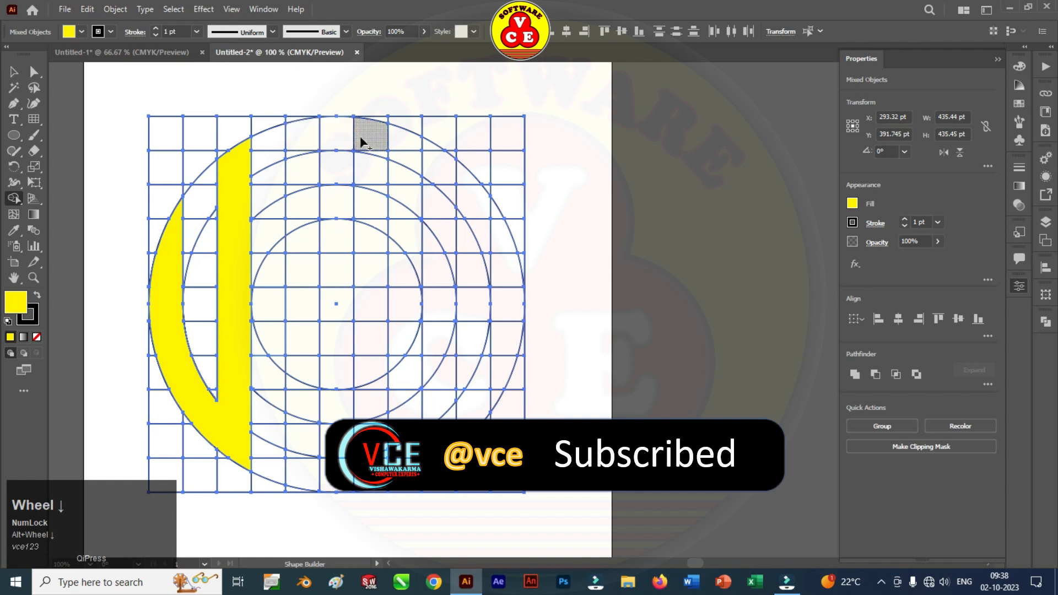
{"action": "mouse_move", "coordinate": [380, 151]}
{"action": "left_mouse_down"}
{"action": "mouse_move", "coordinate": [316, 134]}
{"action": "mouse_move", "coordinate": [290, 148]}
{"action": "mouse_move", "coordinate": [302, 422]}
{"action": "left_mouse_up"}
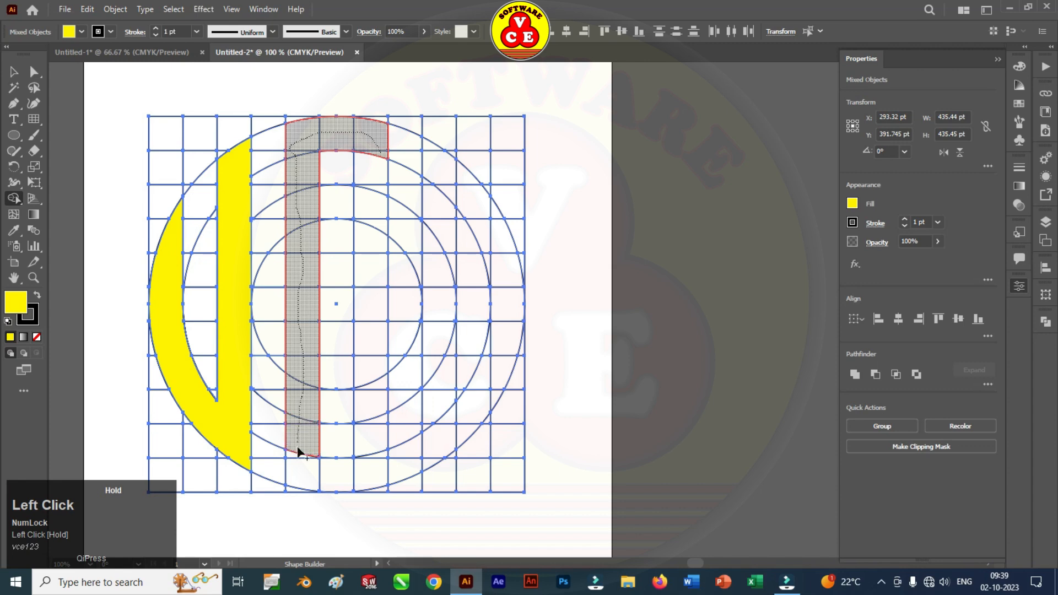
{"action": "mouse_move", "coordinate": [303, 478]}
{"action": "left_mouse_down"}
{"action": "mouse_move", "coordinate": [379, 455]}
{"action": "mouse_move", "coordinate": [391, 495]}
{"action": "left_mouse_up"}
Merge the thin sliver on the right part of the C's lower inner edge into the yellow shape.
{"action": "scroll", "coordinate": [366, 461], "scroll_direction": "up", "scroll_amount": 3, "text": "alt"}
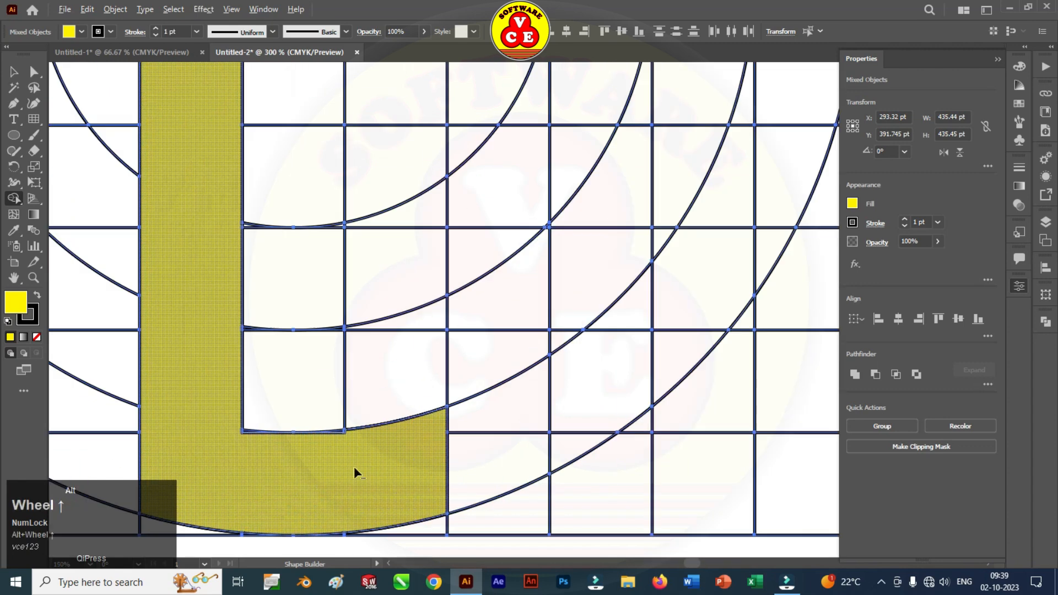
{"action": "scroll", "coordinate": [356, 473], "scroll_direction": "up", "scroll_amount": 7, "text": "alt"}
{"action": "left_click_drag", "start_coordinate": [368, 300], "coordinate": [309, 303]}
{"action": "scroll", "coordinate": [417, 342], "scroll_direction": "down", "scroll_amount": 4, "text": "alt"}
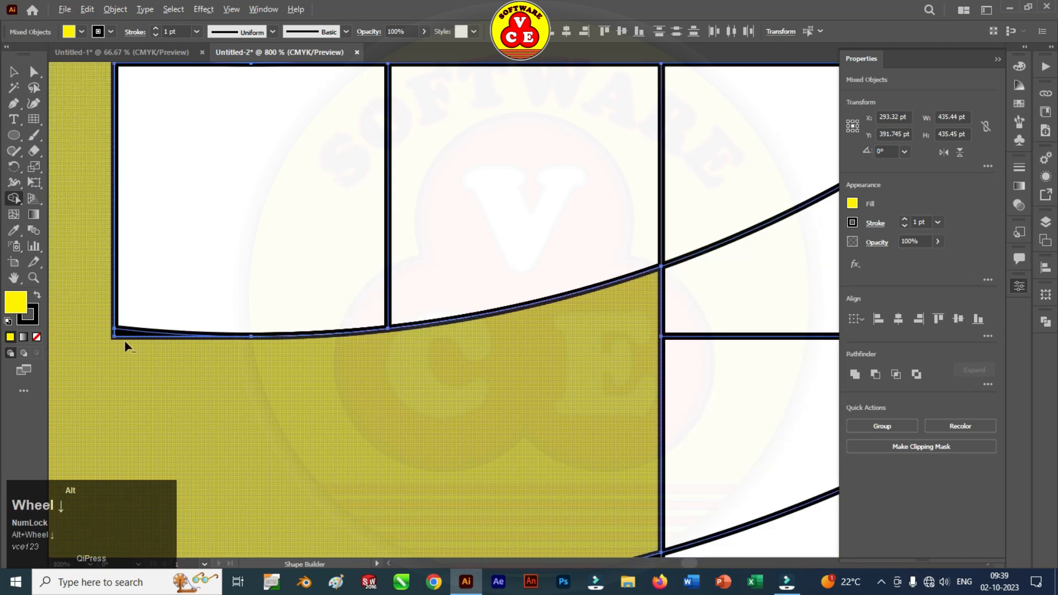
{"action": "scroll", "coordinate": [266, 392], "scroll_direction": "down", "scroll_amount": 2, "text": "alt"}
{"action": "scroll", "coordinate": [274, 380], "scroll_direction": "down", "scroll_amount": 3, "text": "alt"}
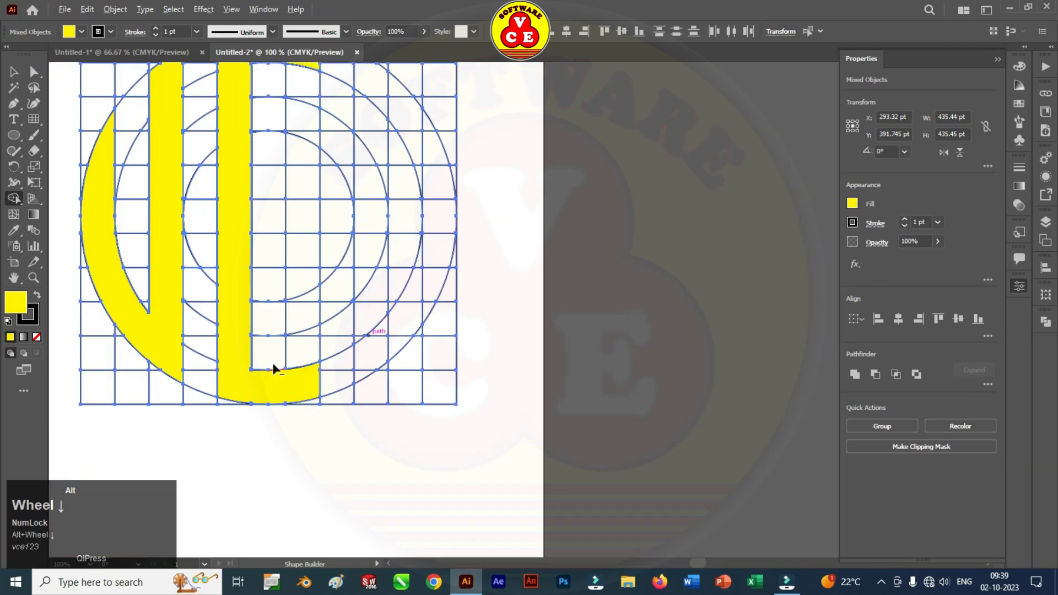
Merge both thin slivers along the C's upper inner edge into the yellow shape.
{"action": "scroll", "coordinate": [249, 118], "scroll_direction": "up", "scroll_amount": 5, "text": "alt"}
{"action": "scroll", "coordinate": [273, 172], "scroll_direction": "up", "scroll_amount": 3, "text": "alt"}
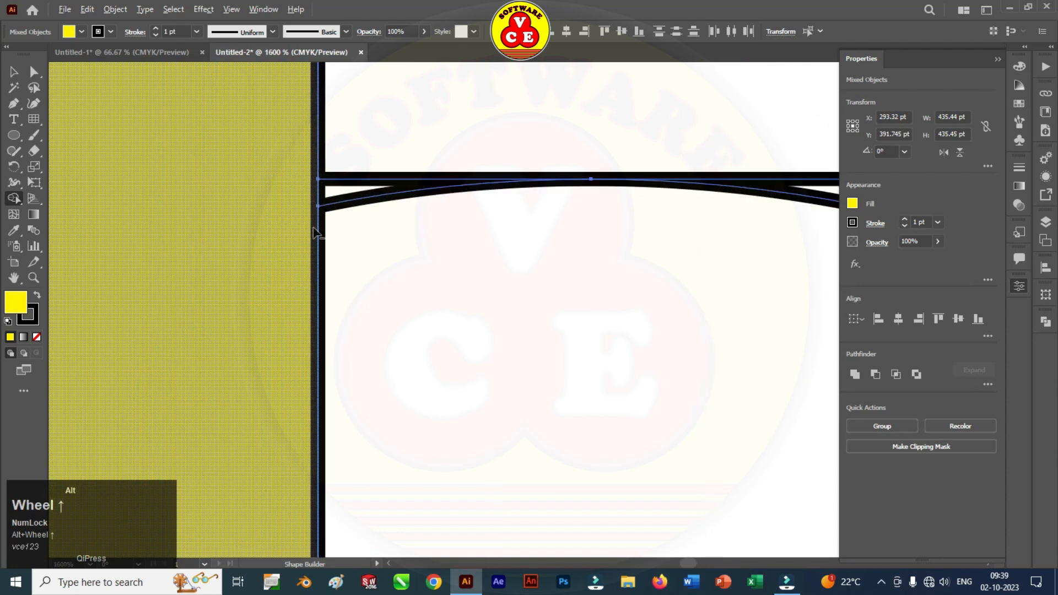
{"action": "scroll", "coordinate": [318, 149], "scroll_direction": "down", "scroll_amount": 6, "text": "alt"}
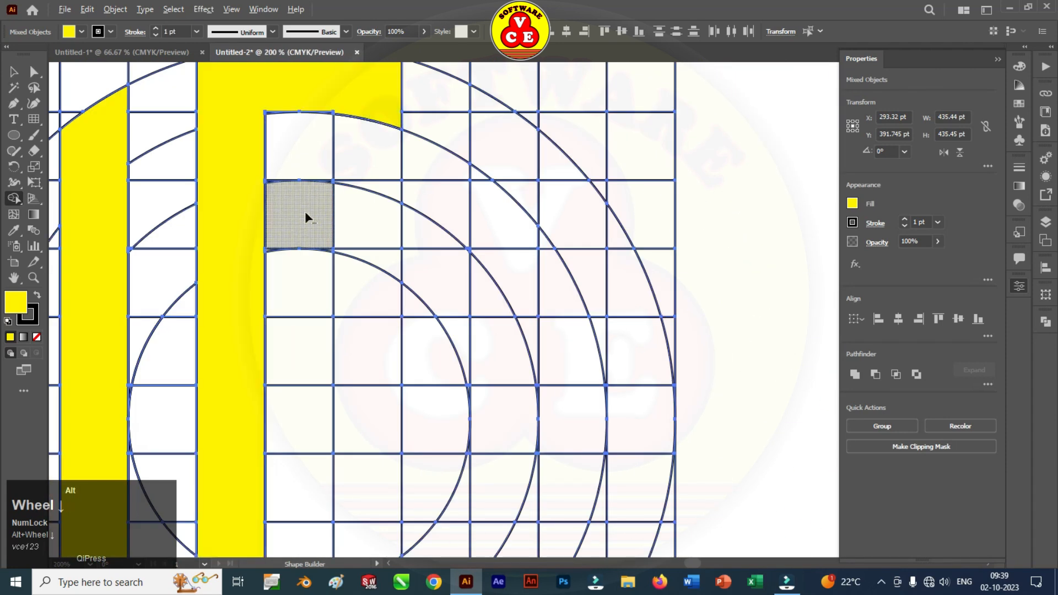
{"action": "scroll", "coordinate": [300, 166], "scroll_direction": "down", "scroll_amount": 2, "text": "alt"}
{"action": "scroll", "coordinate": [292, 132], "scroll_direction": "up", "scroll_amount": 3, "text": "alt"}
{"action": "scroll", "coordinate": [295, 228], "scroll_direction": "up", "scroll_amount": 4, "text": "alt"}
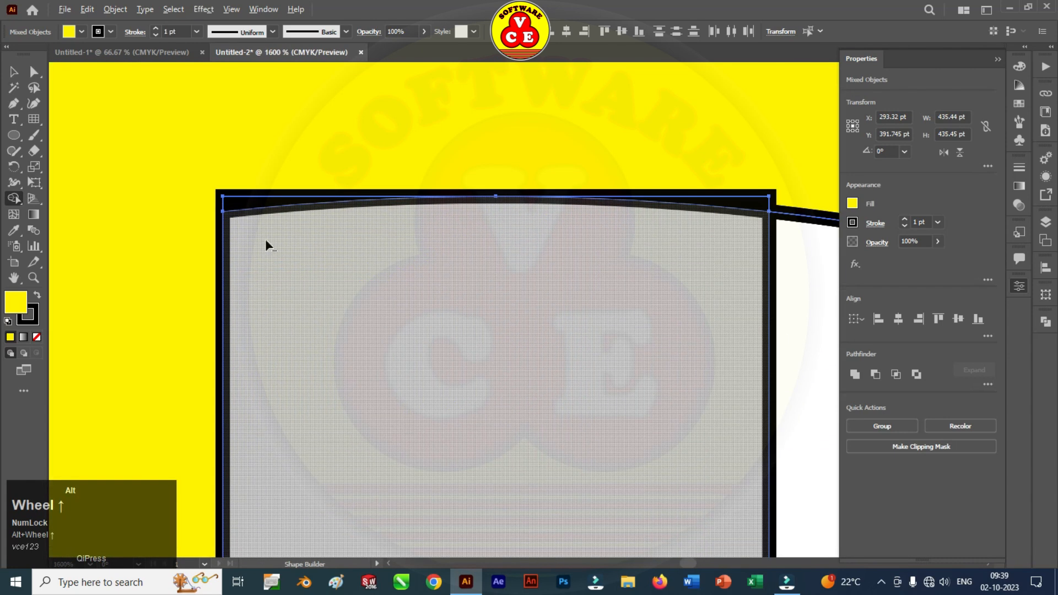
{"action": "scroll", "coordinate": [267, 244], "scroll_direction": "down", "scroll_amount": 2, "text": "alt"}
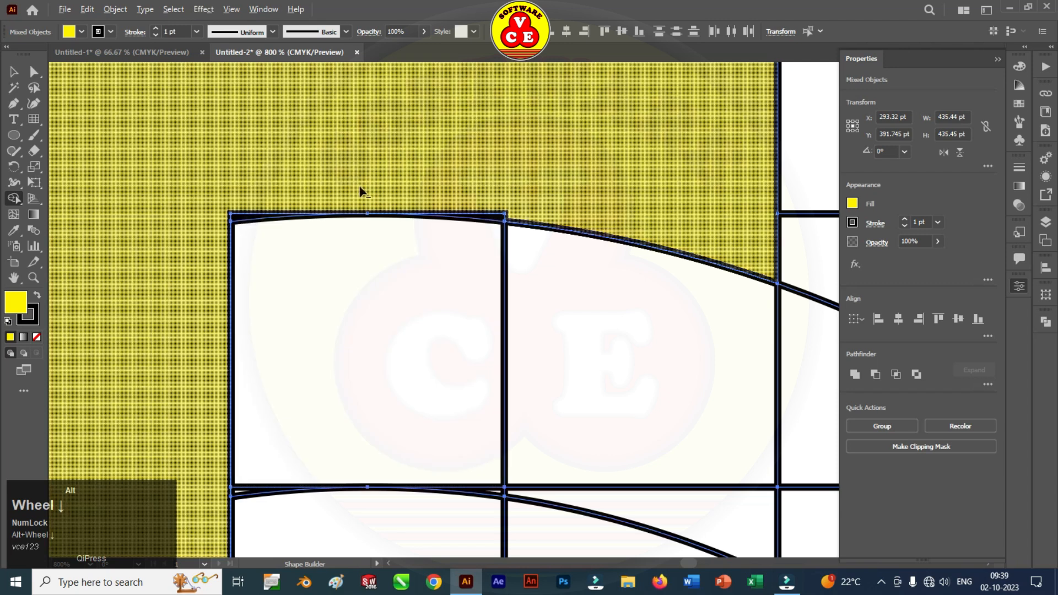
{"action": "scroll", "coordinate": [521, 177], "scroll_direction": "up", "scroll_amount": 1, "text": "alt"}
{"action": "left_click", "coordinate": [520, 179]}
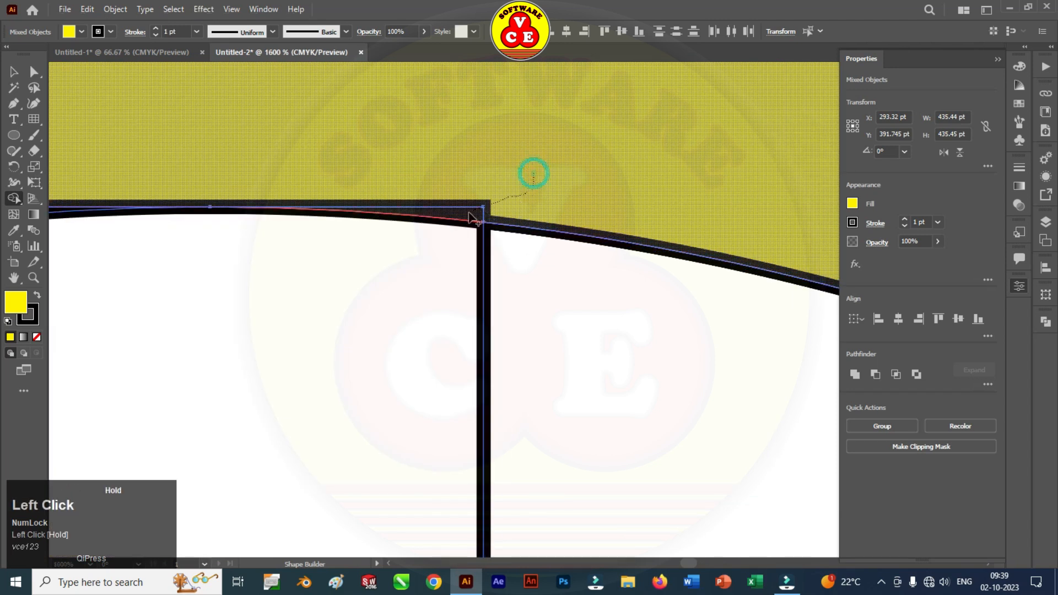
{"action": "scroll", "coordinate": [375, 181], "scroll_direction": "down", "scroll_amount": 3}
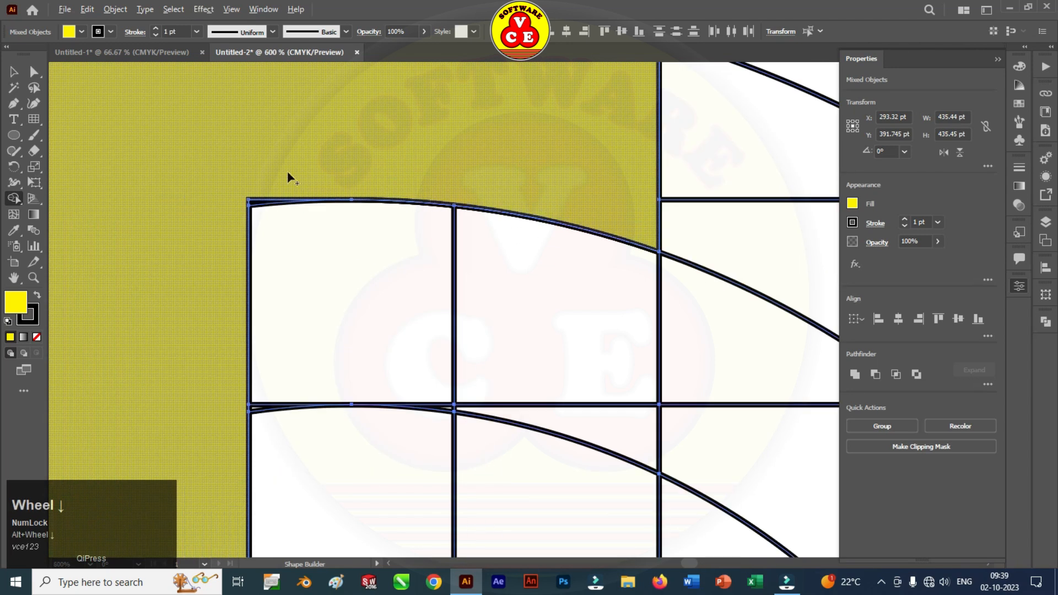
{"action": "left_click", "coordinate": [221, 182]}
{"action": "left_click_drag", "start_coordinate": [255, 205], "coordinate": [319, 182]}
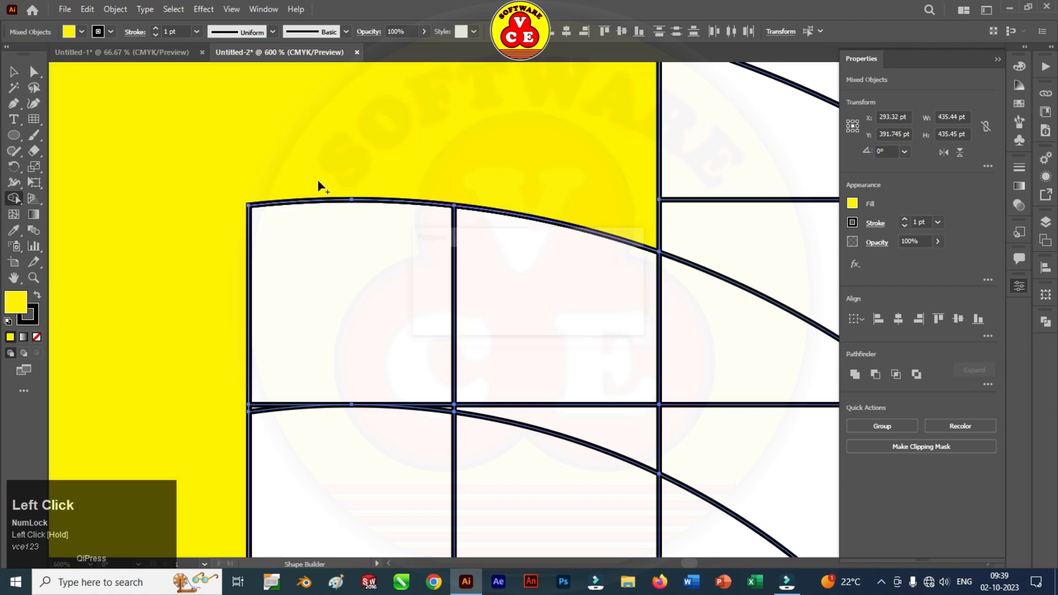
Merge the remaining sliver at the C's lower-left inner corner into the yellow shape.
{"action": "scroll", "coordinate": [320, 182], "scroll_direction": "down", "scroll_amount": 5, "text": "alt"}
{"action": "scroll", "coordinate": [333, 348], "scroll_direction": "up", "scroll_amount": 10, "text": "alt"}
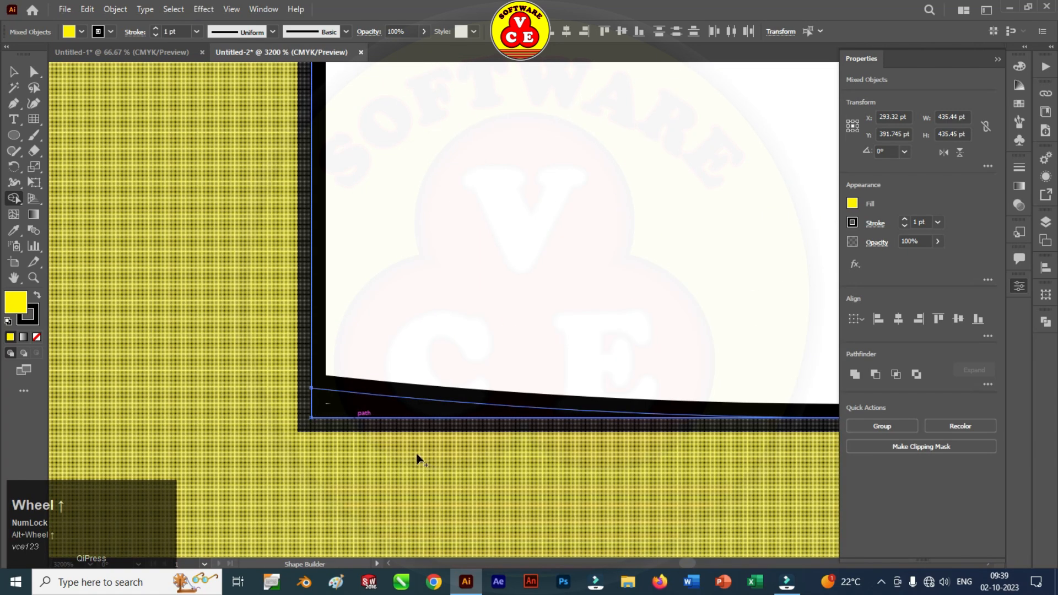
{"action": "left_click", "coordinate": [417, 459]}
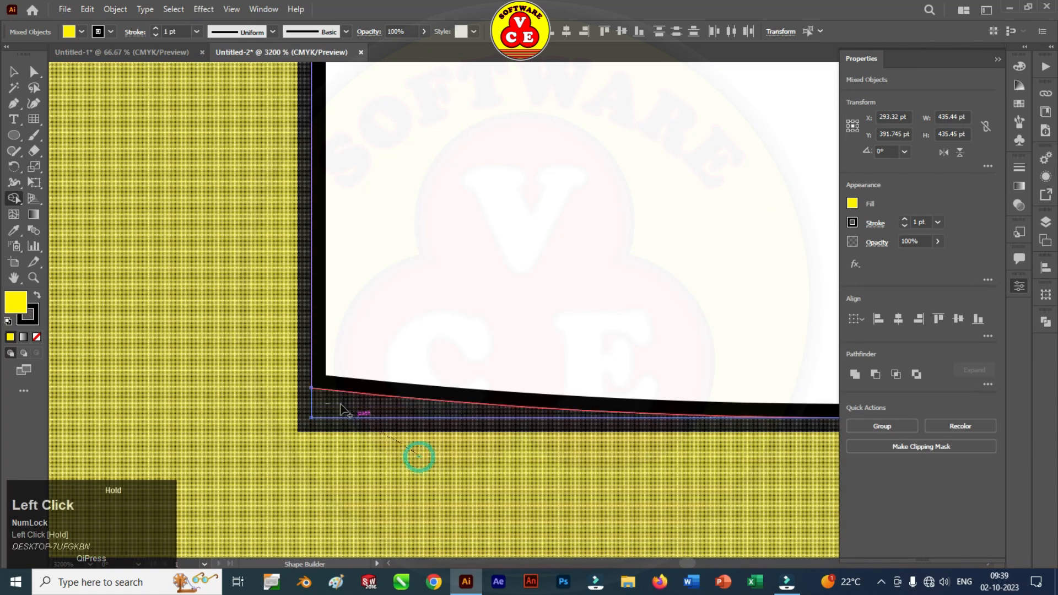
{"action": "scroll", "coordinate": [303, 371], "scroll_direction": "down", "scroll_amount": 10, "text": "alt"}
{"action": "scroll", "coordinate": [353, 325], "scroll_direction": "down", "scroll_amount": 3, "text": "alt"}
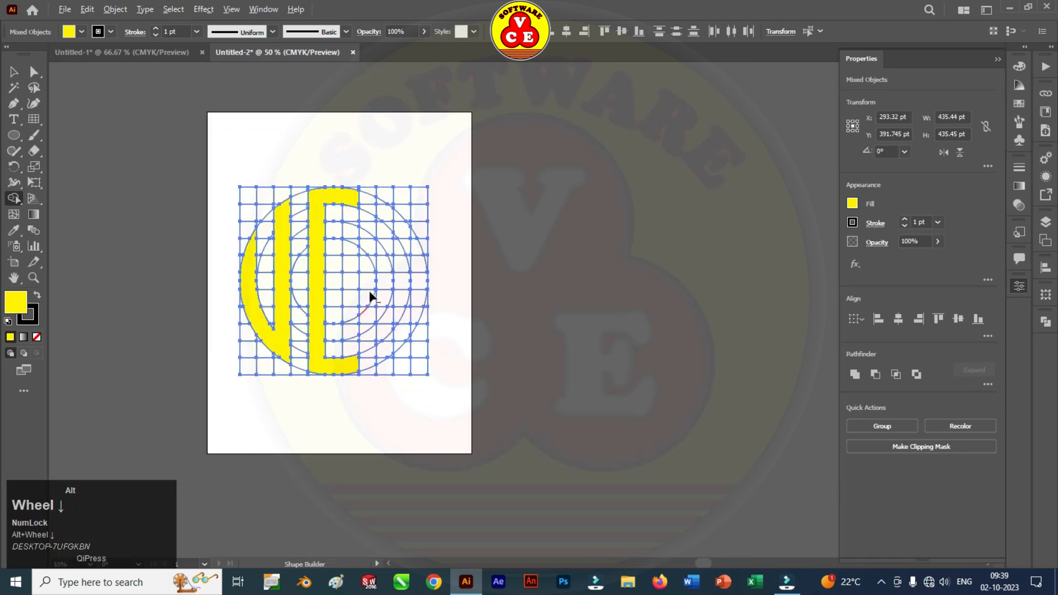
Merge the ninth column, the right-hand outer-ring arcs and the sixth-row middle bar into a yellow E.
{"action": "scroll", "coordinate": [374, 270], "scroll_direction": "up", "scroll_amount": 2, "text": "alt"}
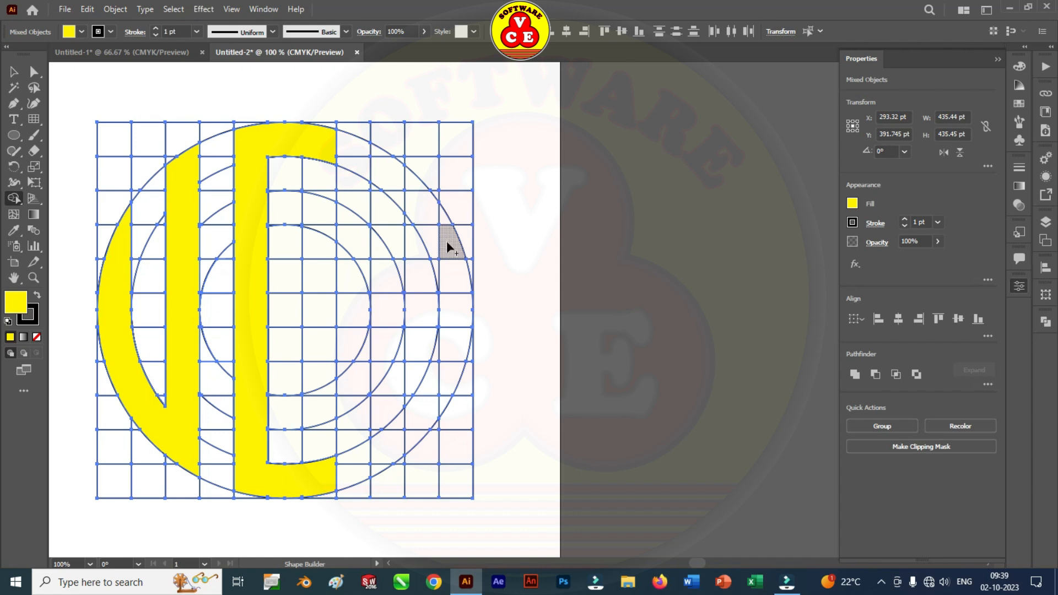
{"action": "mouse_move", "coordinate": [449, 246]}
{"action": "left_mouse_down"}
{"action": "mouse_move", "coordinate": [443, 224]}
{"action": "mouse_move", "coordinate": [413, 182]}
{"action": "mouse_move", "coordinate": [399, 177]}
{"action": "mouse_move", "coordinate": [399, 194]}
{"action": "mouse_move", "coordinate": [376, 151]}
{"action": "mouse_move", "coordinate": [383, 245]}
{"action": "mouse_move", "coordinate": [399, 269]}
{"action": "mouse_move", "coordinate": [389, 319]}
{"action": "mouse_move", "coordinate": [399, 360]}
{"action": "mouse_move", "coordinate": [384, 367]}
{"action": "mouse_move", "coordinate": [392, 424]}
{"action": "mouse_move", "coordinate": [376, 433]}
{"action": "mouse_move", "coordinate": [377, 471]}
{"action": "mouse_move", "coordinate": [415, 430]}
{"action": "mouse_move", "coordinate": [435, 379]}
{"action": "mouse_move", "coordinate": [441, 402]}
{"action": "left_mouse_up"}
{"action": "left_click", "coordinate": [380, 181]}
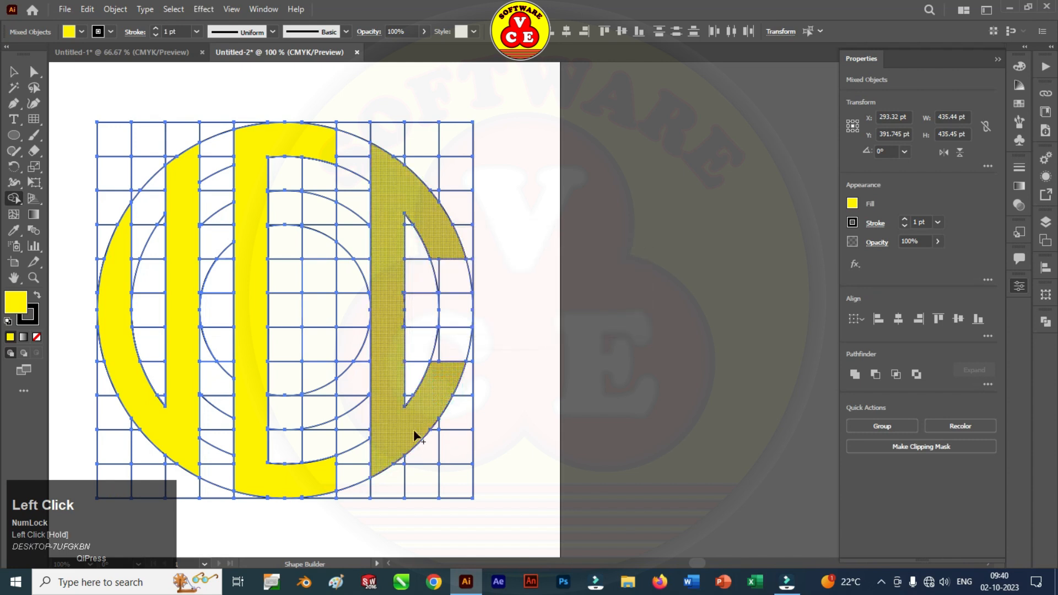
{"action": "mouse_move", "coordinate": [405, 308]}
{"action": "left_mouse_down"}
{"action": "mouse_move", "coordinate": [458, 308]}
{"action": "mouse_move", "coordinate": [417, 304]}
{"action": "mouse_move", "coordinate": [416, 313]}
{"action": "mouse_move", "coordinate": [435, 318]}
{"action": "mouse_move", "coordinate": [416, 322]}
{"action": "left_mouse_up"}
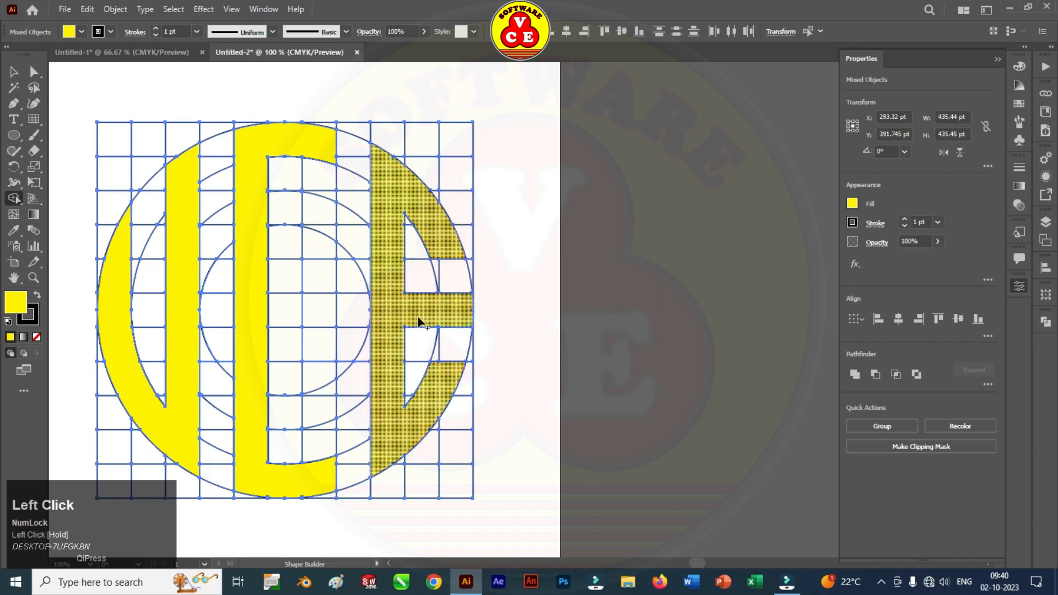
Inspect the end of the E's middle bar and its upper outer curve for unmerged slivers.
{"action": "scroll", "coordinate": [439, 330], "scroll_direction": "up", "scroll_amount": 4, "text": "alt"}
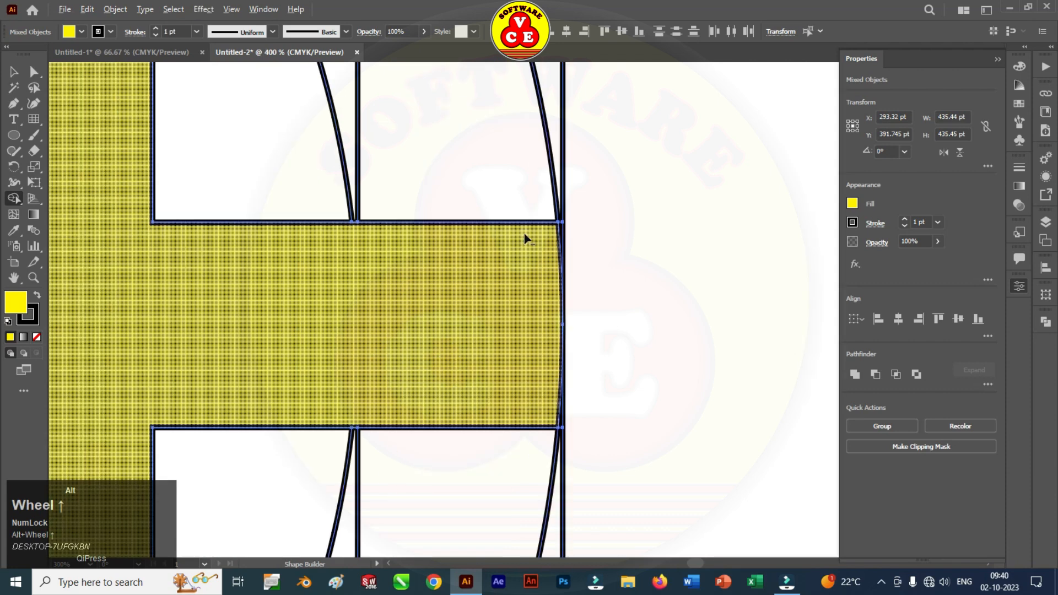
{"action": "scroll", "coordinate": [525, 239], "scroll_direction": "up", "scroll_amount": 3, "text": "alt"}
{"action": "scroll", "coordinate": [553, 247], "scroll_direction": "down", "scroll_amount": 10, "text": "alt"}
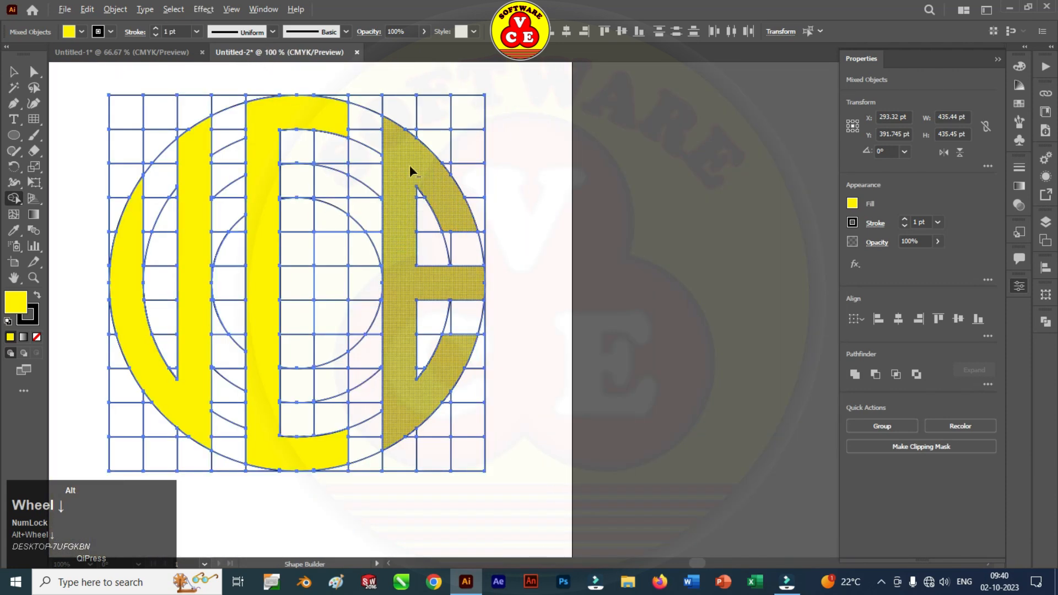
{"action": "scroll", "coordinate": [413, 170], "scroll_direction": "up", "scroll_amount": 6, "text": "alt"}
{"action": "scroll", "coordinate": [436, 144], "scroll_direction": "down", "scroll_amount": 7, "text": "alt"}
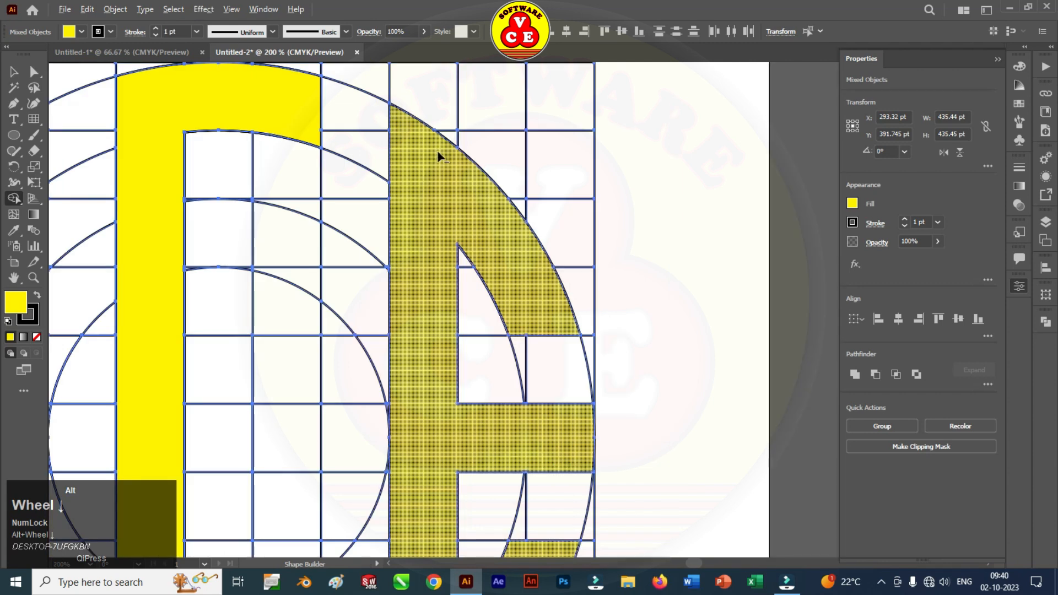
{"action": "scroll", "coordinate": [380, 189], "scroll_direction": "up", "scroll_amount": 1, "text": "alt"}
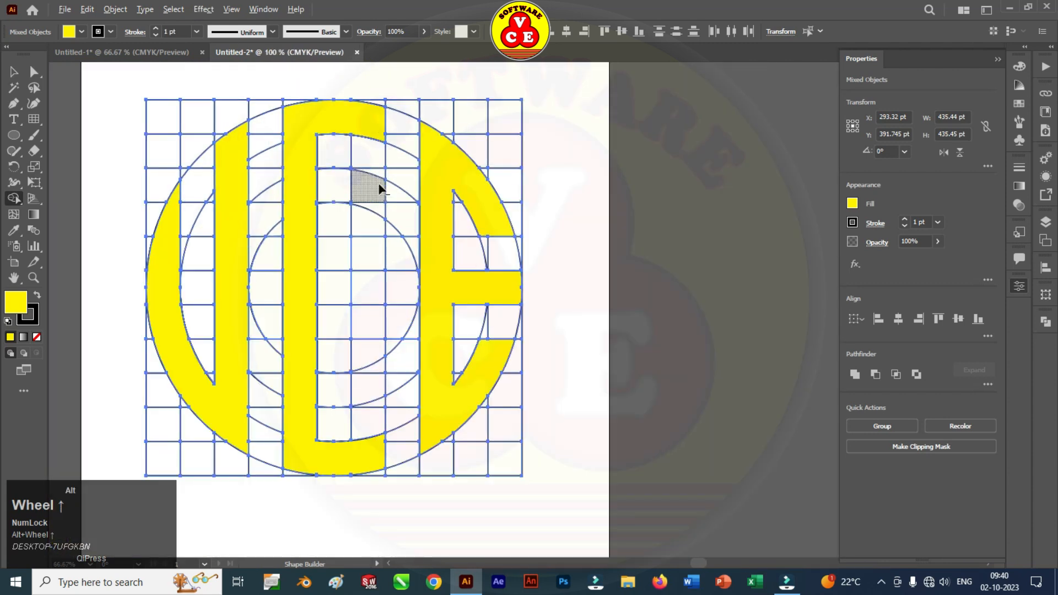
{"action": "left_click", "coordinate": [13, 76]}
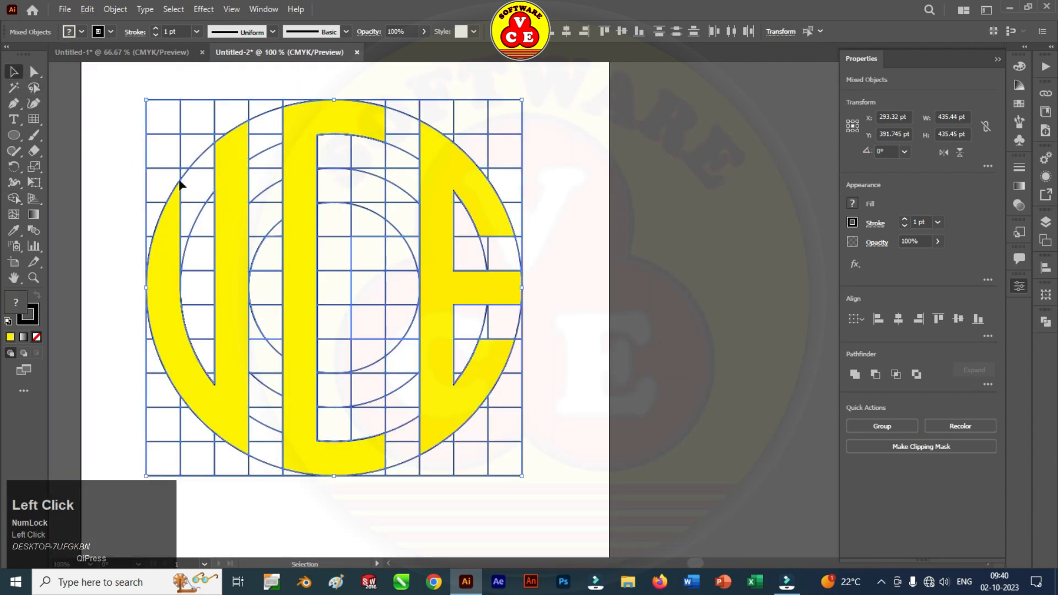
{"action": "right_click", "coordinate": [327, 116]}
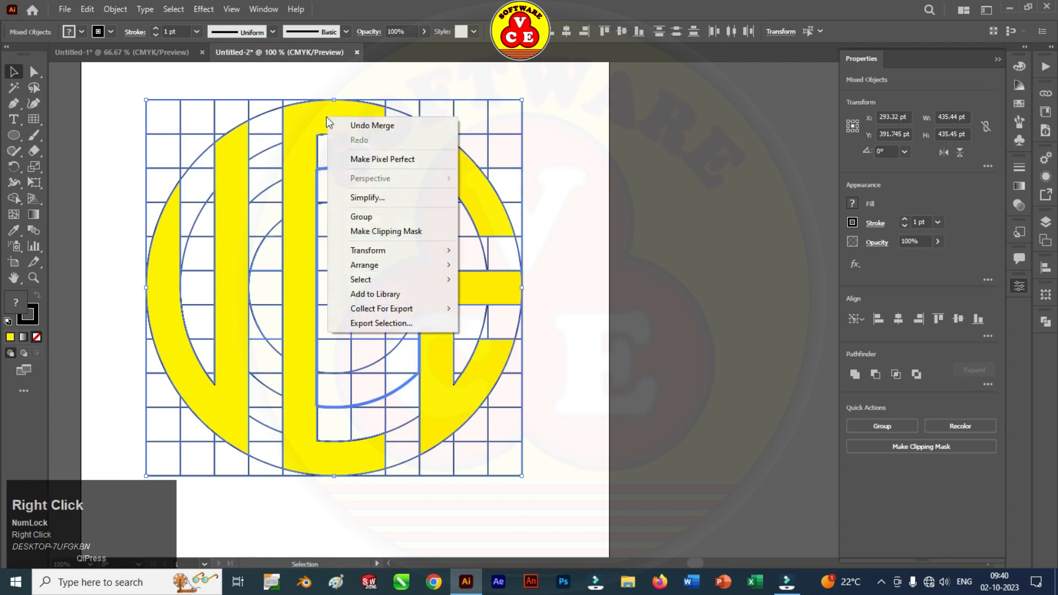
{"action": "left_click", "coordinate": [361, 323]}
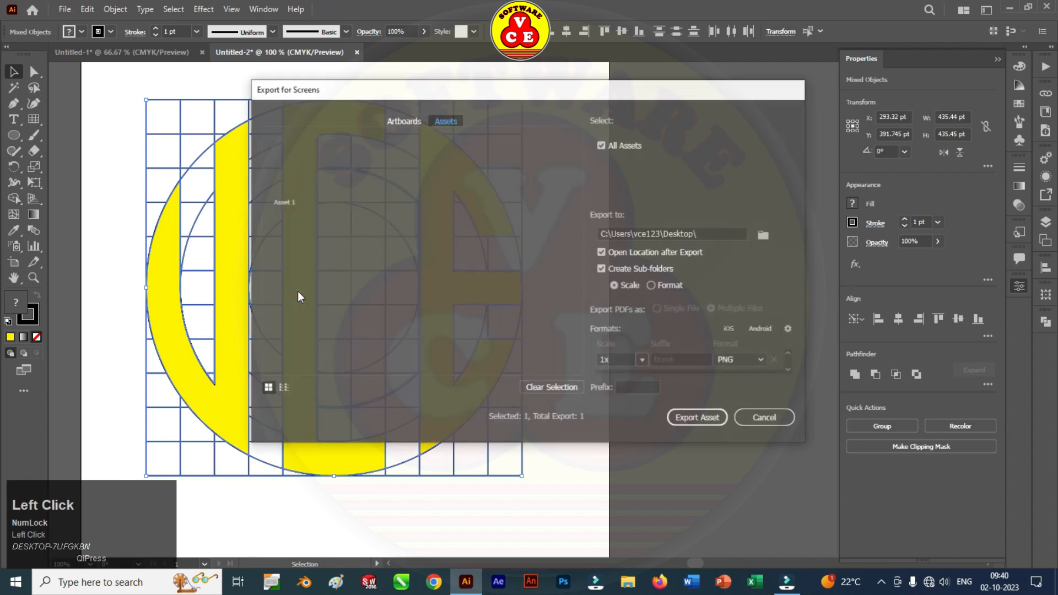
{"action": "left_click", "coordinate": [764, 418]}
Move the whole artwork slightly down and to the left, to about X 285 pt, Y 411 pt, and deselect it.
{"action": "left_click", "coordinate": [299, 245]}
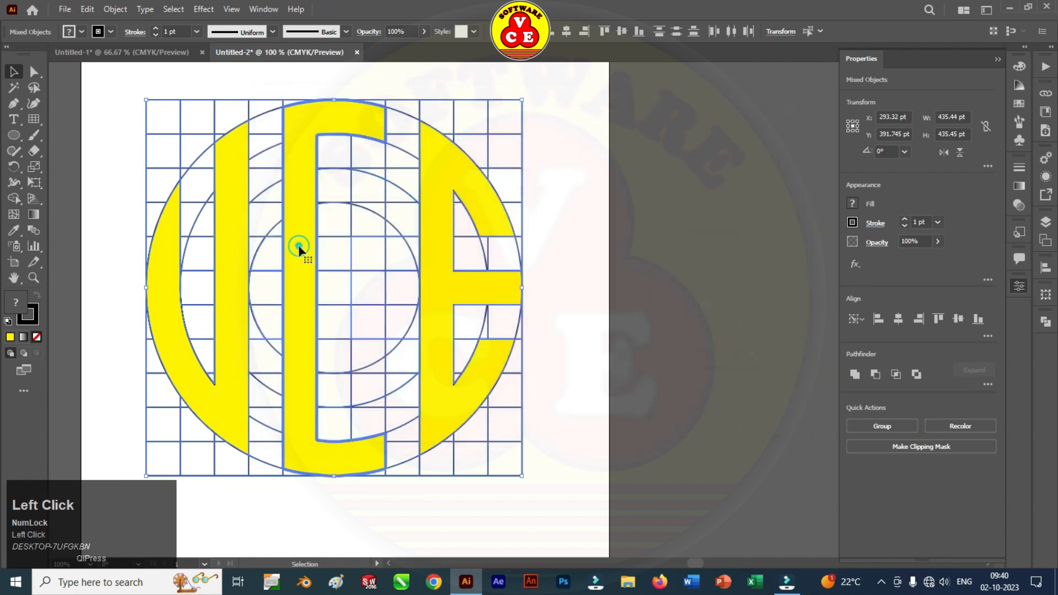
{"action": "mouse_move", "coordinate": [298, 248]}
{"action": "left_mouse_down"}
{"action": "mouse_move", "coordinate": [300, 317]}
{"action": "mouse_move", "coordinate": [289, 251]}
{"action": "left_mouse_up"}
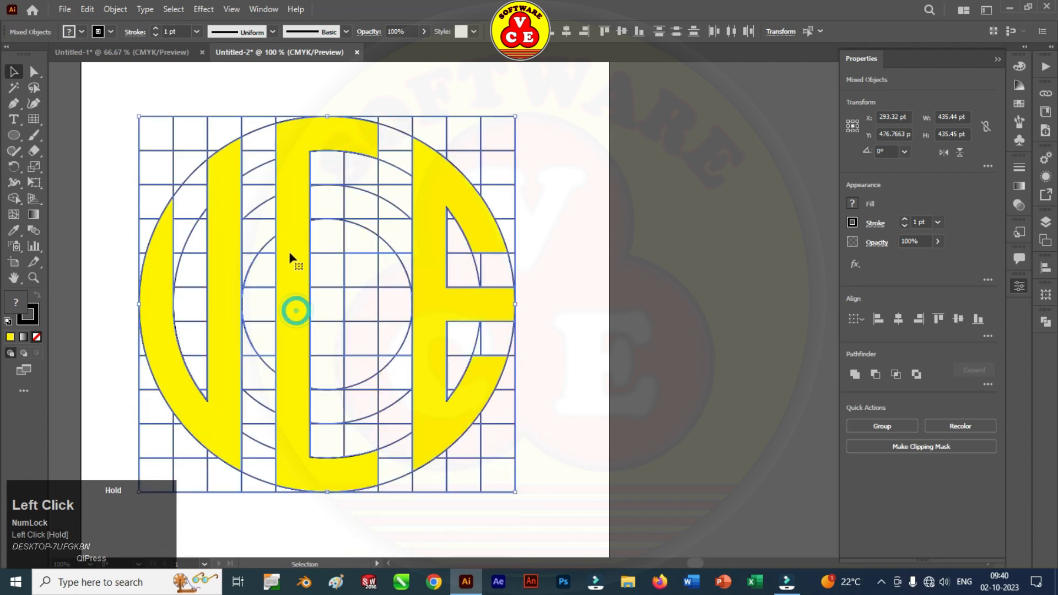
{"action": "right_click", "coordinate": [290, 253]}
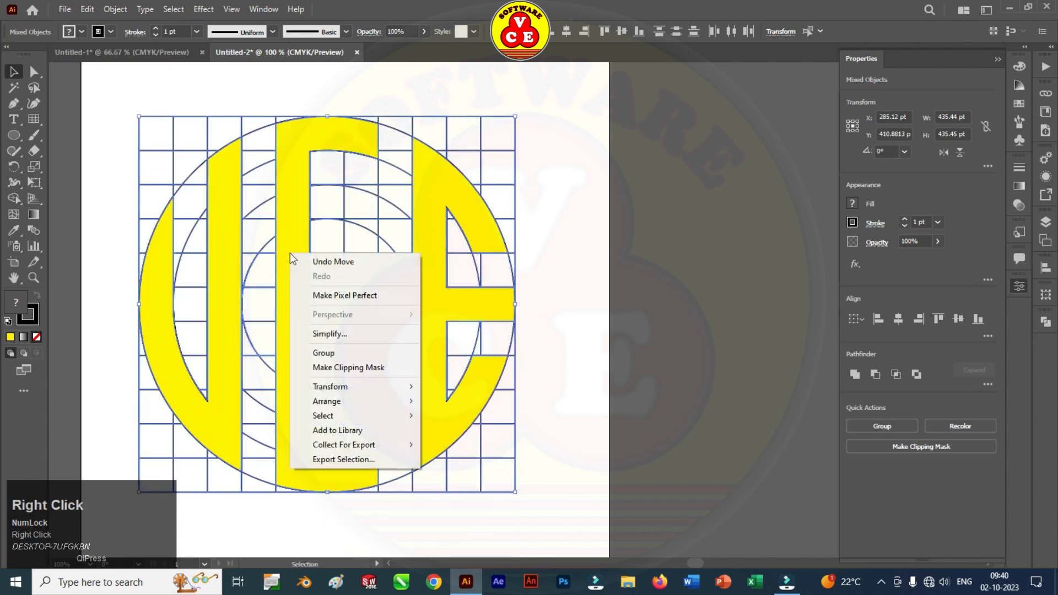
{"action": "left_click", "coordinate": [254, 185]}
{"action": "right_click", "coordinate": [258, 167]}
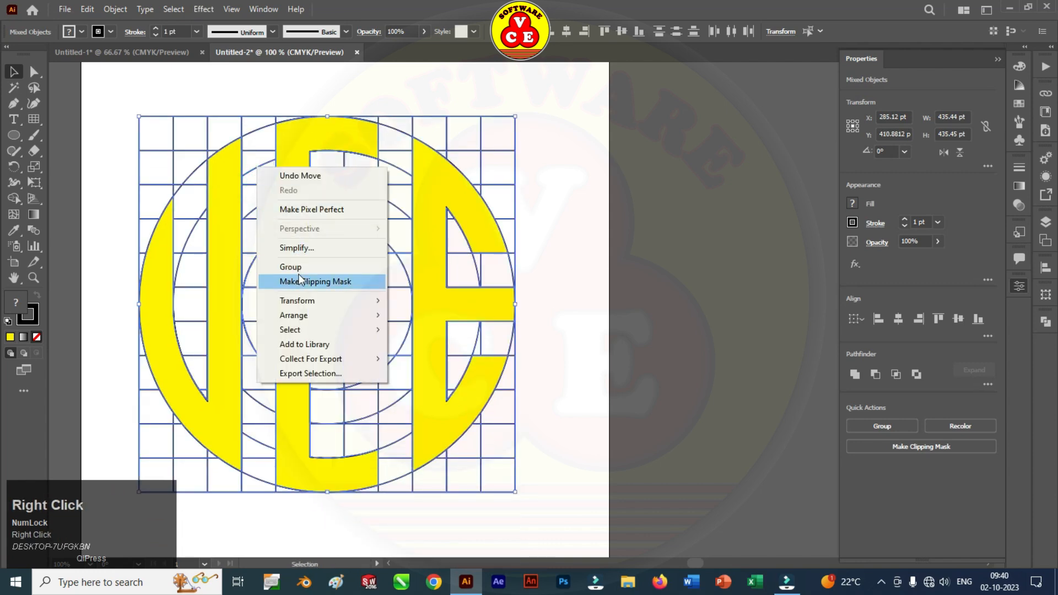
{"action": "left_click", "coordinate": [253, 200]}
{"action": "left_click_drag", "start_coordinate": [220, 189], "coordinate": [213, 213]}
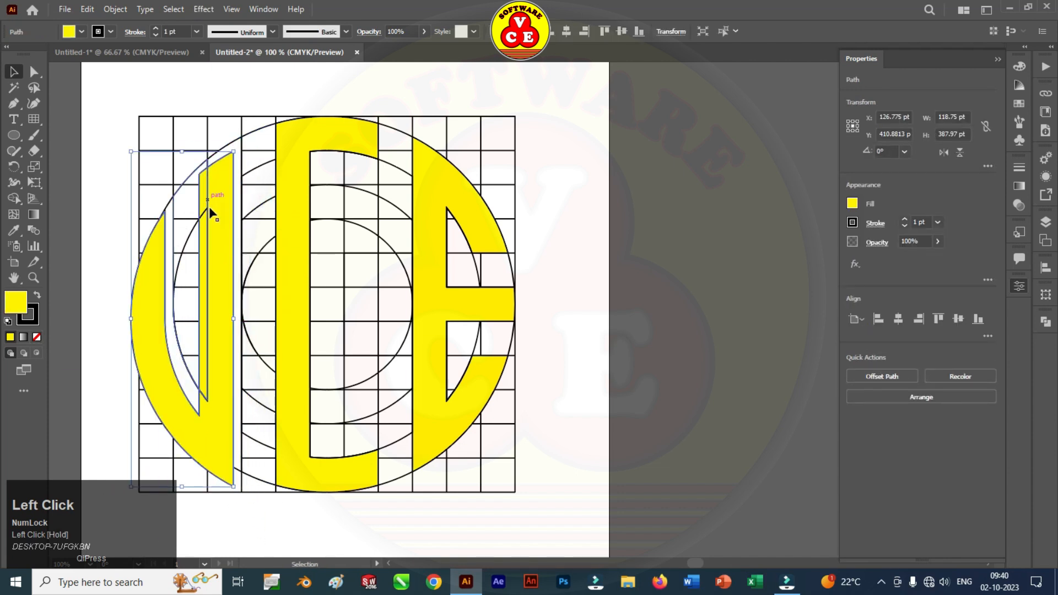
{"action": "left_click_drag", "start_coordinate": [281, 183], "coordinate": [311, 244]}
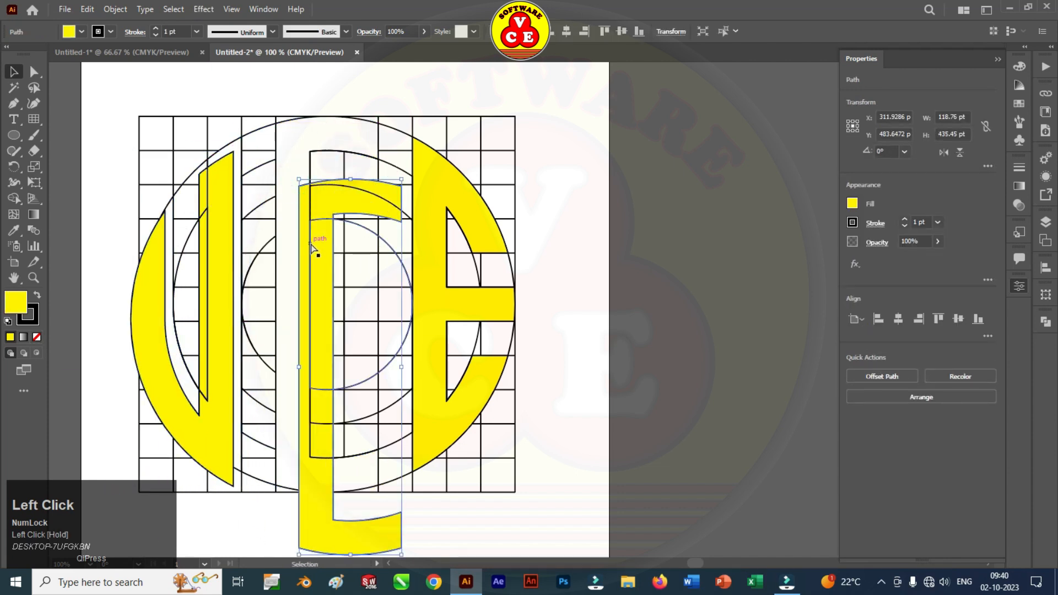
{"action": "key", "text": "ctrl+z"}
{"action": "key", "text": "ctrl+z"}
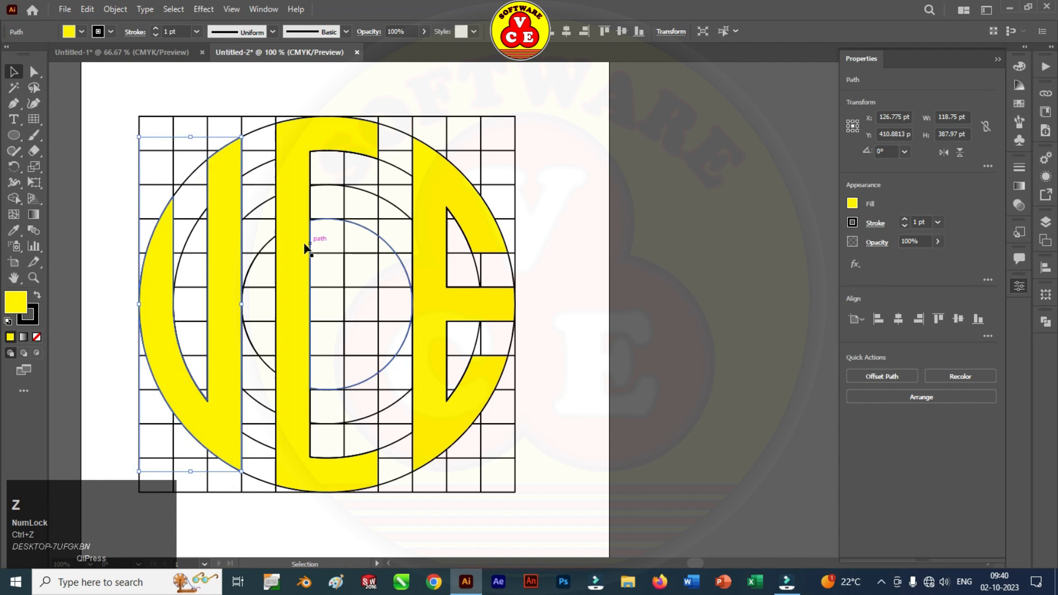
Select the yellow V, C and E shapes together and cut them from the artwork.
{"action": "left_click", "coordinate": [226, 226]}
{"action": "left_click", "coordinate": [283, 207], "text": "shift"}
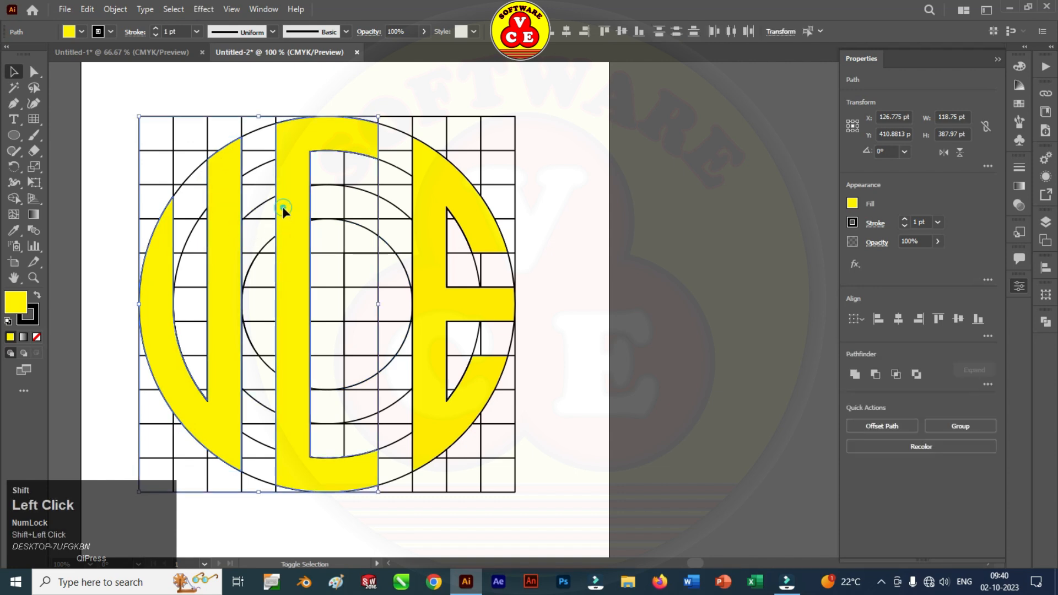
{"action": "left_click", "coordinate": [424, 203], "text": "shift"}
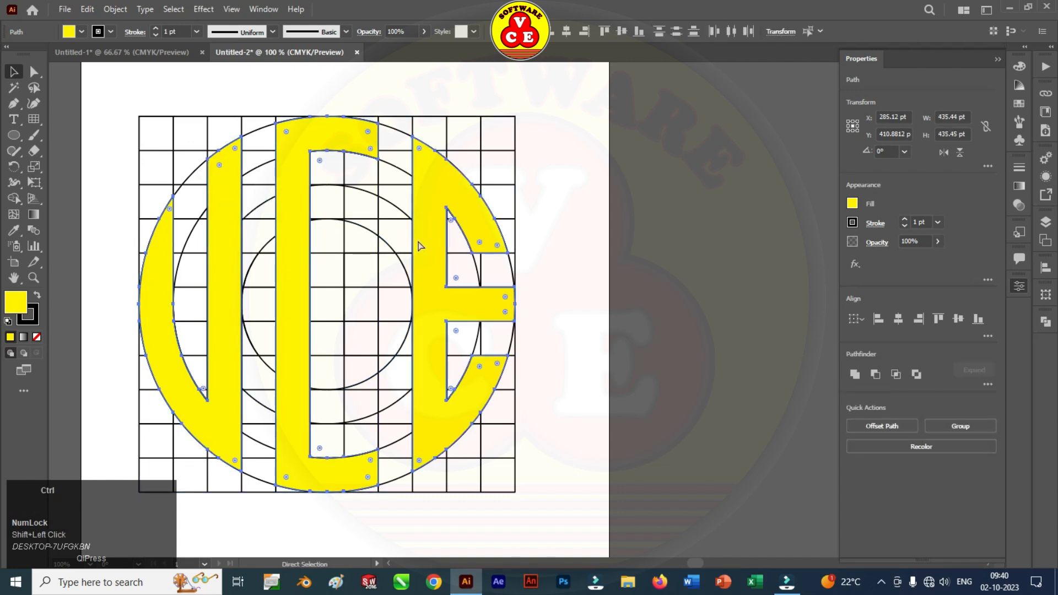
{"action": "key", "text": "ctrl+x"}
{"action": "scroll", "coordinate": [419, 220], "scroll_direction": "down", "scroll_amount": 1}
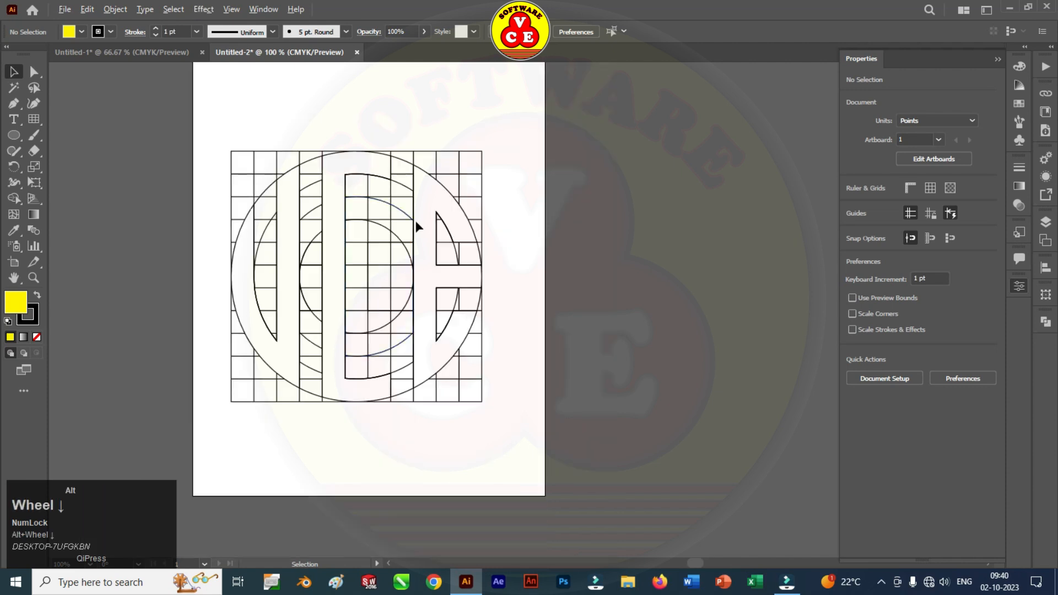
Delete the remaining grid and circles, then paste the yellow letters back and place them at about X 306 pt, Y 386 pt.
{"action": "left_click_drag", "start_coordinate": [507, 128], "coordinate": [214, 413]}
{"action": "key", "text": "Delete"}
{"action": "key", "text": "ctrl+v"}
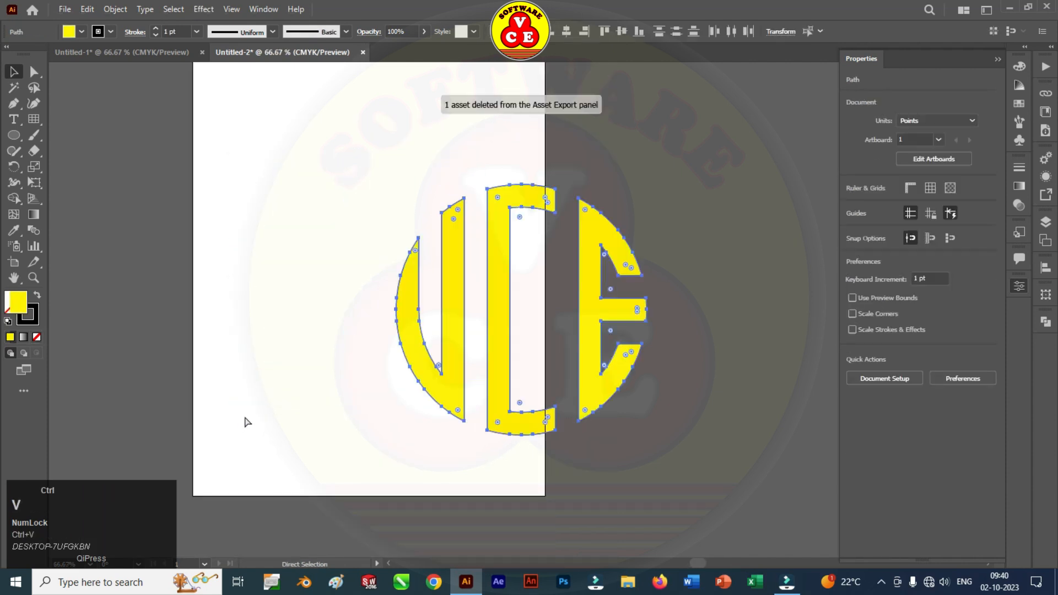
{"action": "left_click_drag", "start_coordinate": [495, 299], "coordinate": [344, 251]}
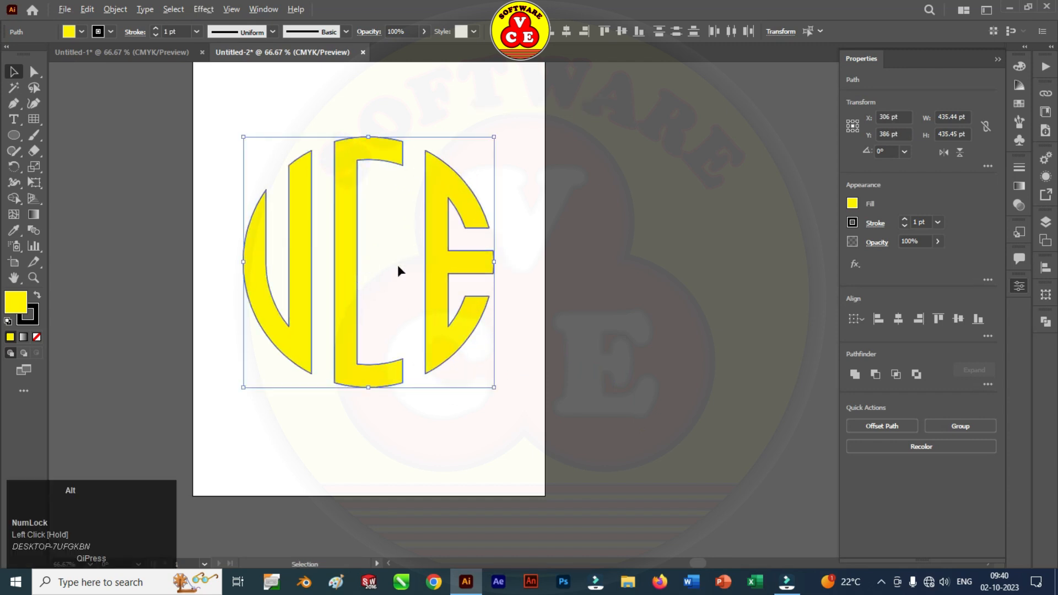
Draw a rectangle over the letters, about 524 pt wide and 699 pt high, covering most of the artboard.
{"action": "scroll", "coordinate": [398, 265], "scroll_direction": "up", "scroll_amount": 1, "text": "alt"}
{"action": "scroll", "coordinate": [346, 273], "scroll_direction": "down", "scroll_amount": 1}
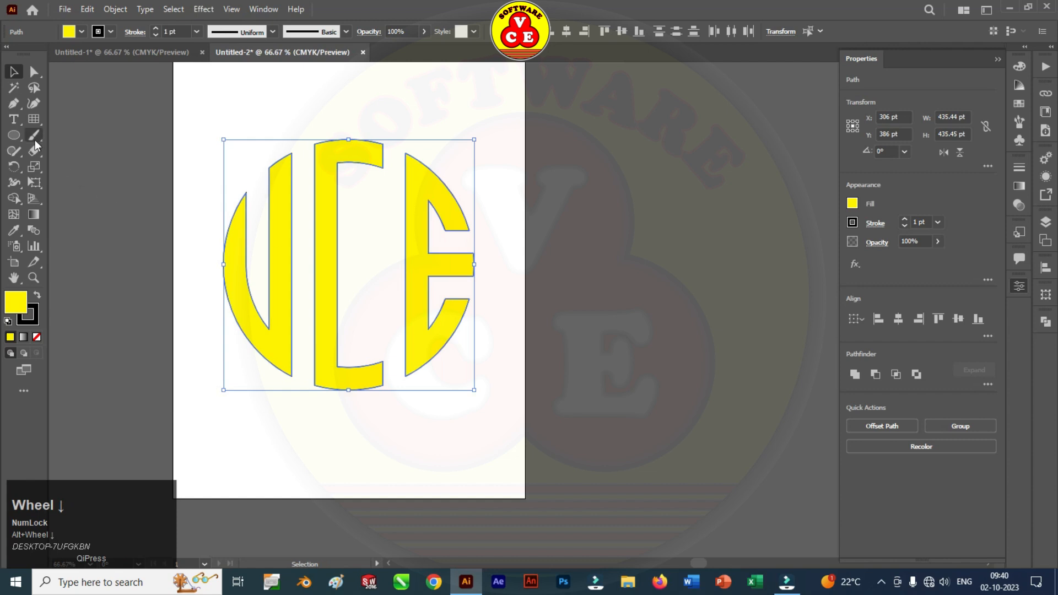
{"action": "left_click", "coordinate": [15, 136]}
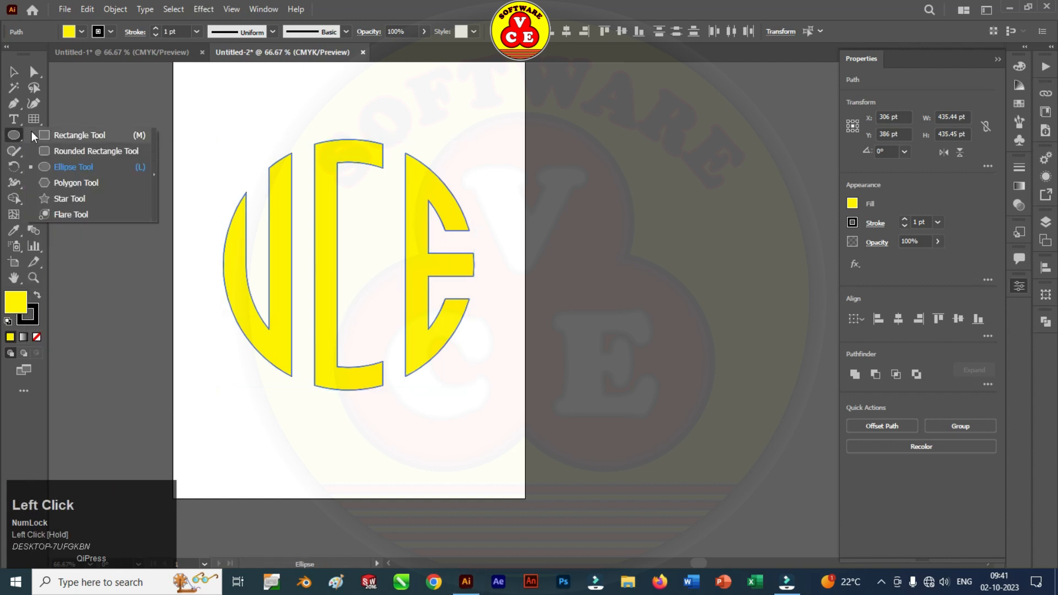
{"action": "left_click_drag", "start_coordinate": [49, 136], "coordinate": [48, 135]}
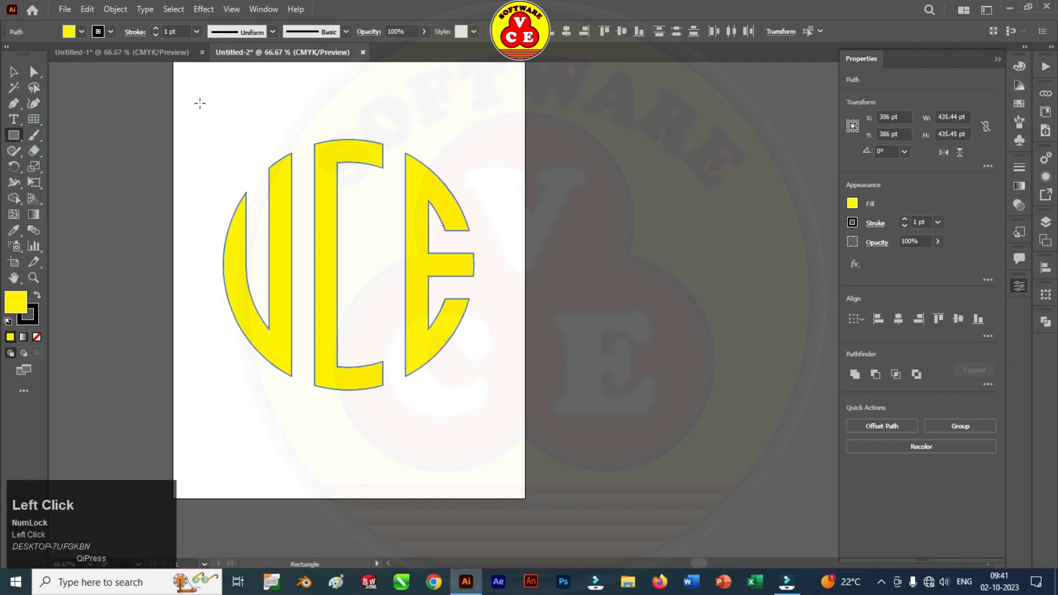
{"action": "left_click_drag", "start_coordinate": [200, 103], "coordinate": [501, 471]}
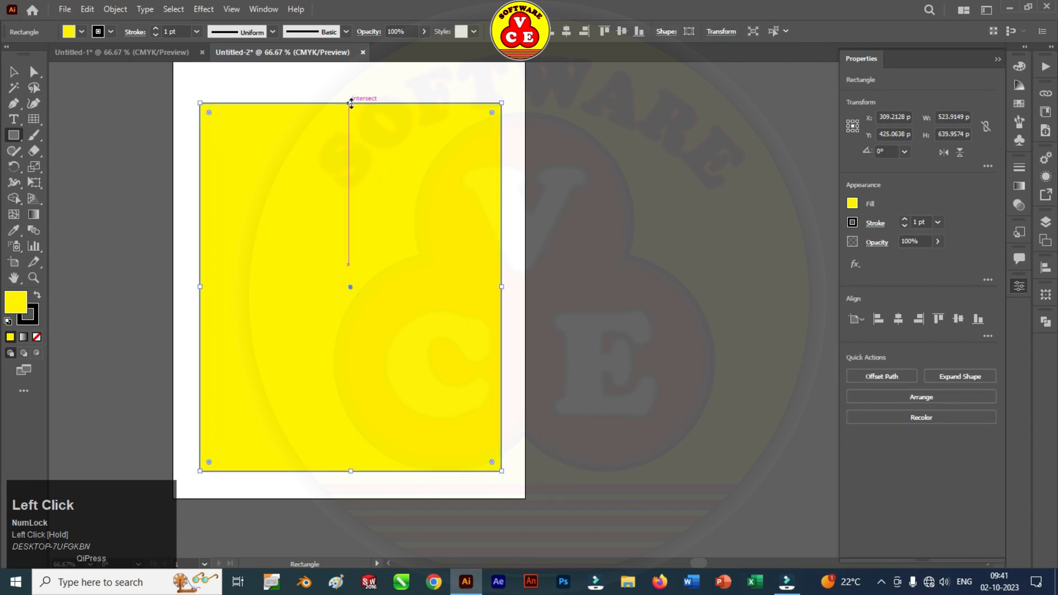
{"action": "mouse_move", "coordinate": [351, 103]}
{"action": "left_mouse_down"}
{"action": "mouse_move", "coordinate": [359, 77]}
{"action": "mouse_move", "coordinate": [351, 114]}
{"action": "left_mouse_up"}
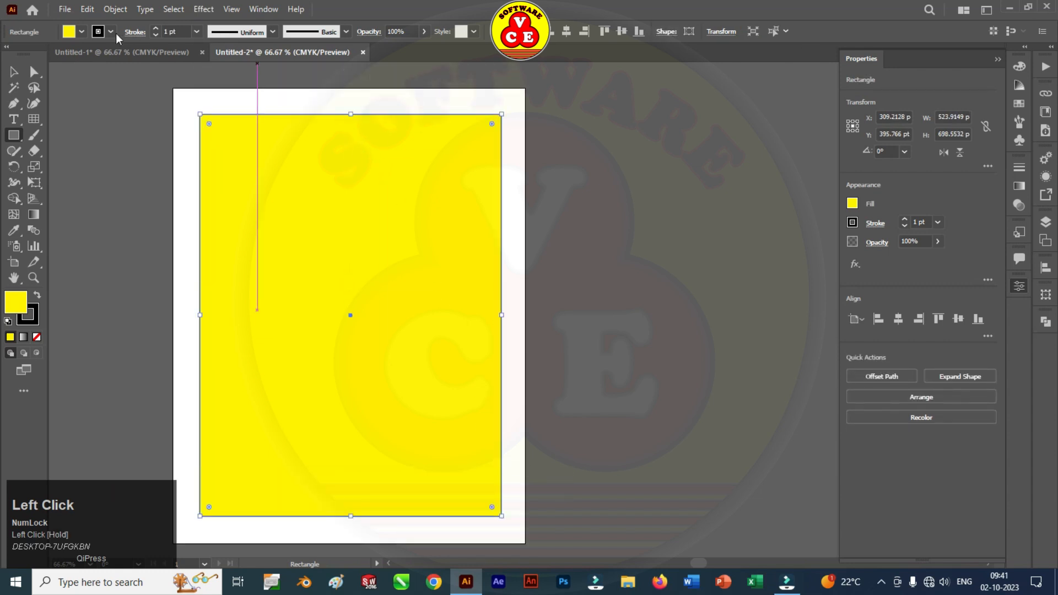
Fill the new rectangle with the magenta-pink swatch.
{"action": "left_click", "coordinate": [81, 32]}
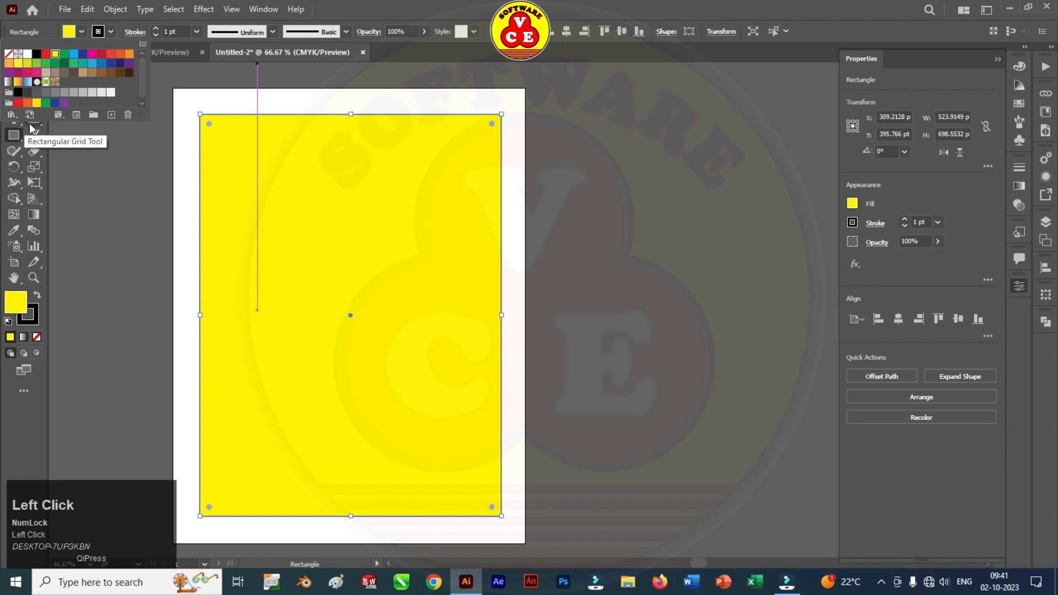
{"action": "left_click", "coordinate": [92, 53]}
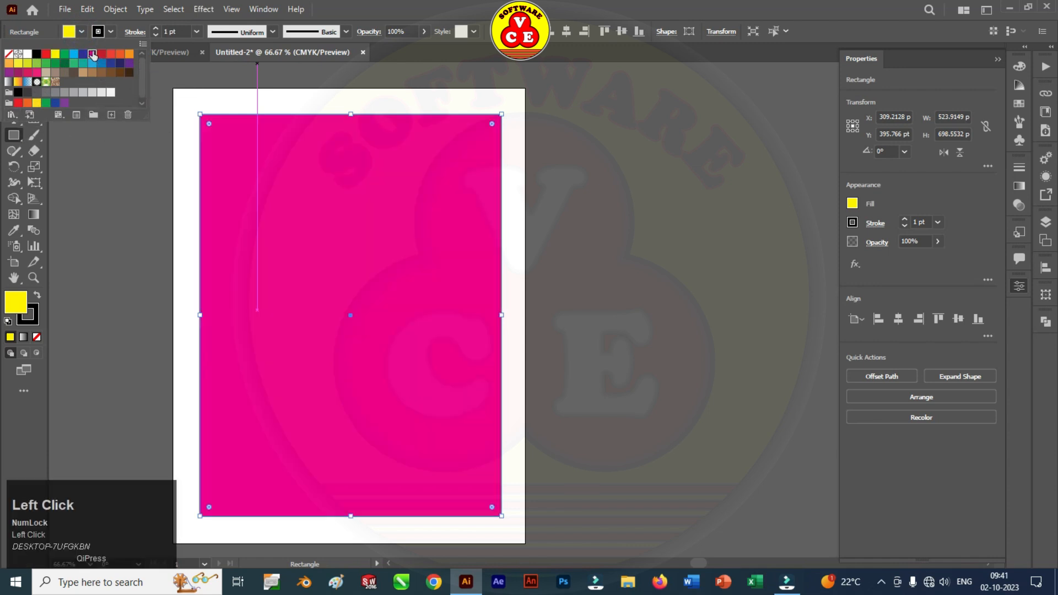
{"action": "left_click", "coordinate": [231, 100]}
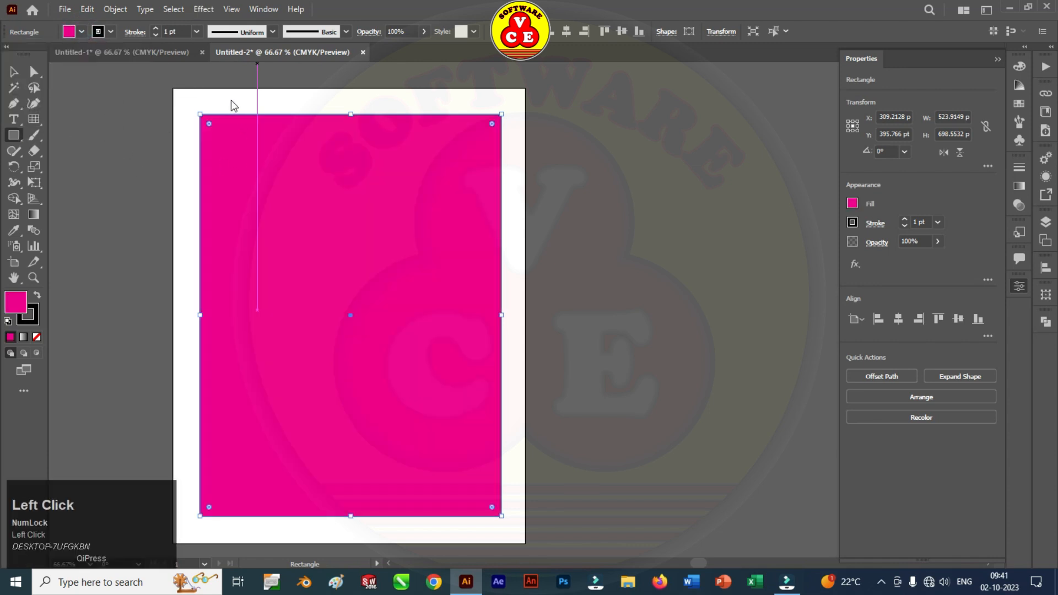
Send the pink rectangle to the back, behind the yellow letters.
{"action": "left_click", "coordinate": [15, 72]}
{"action": "right_click", "coordinate": [285, 169]}
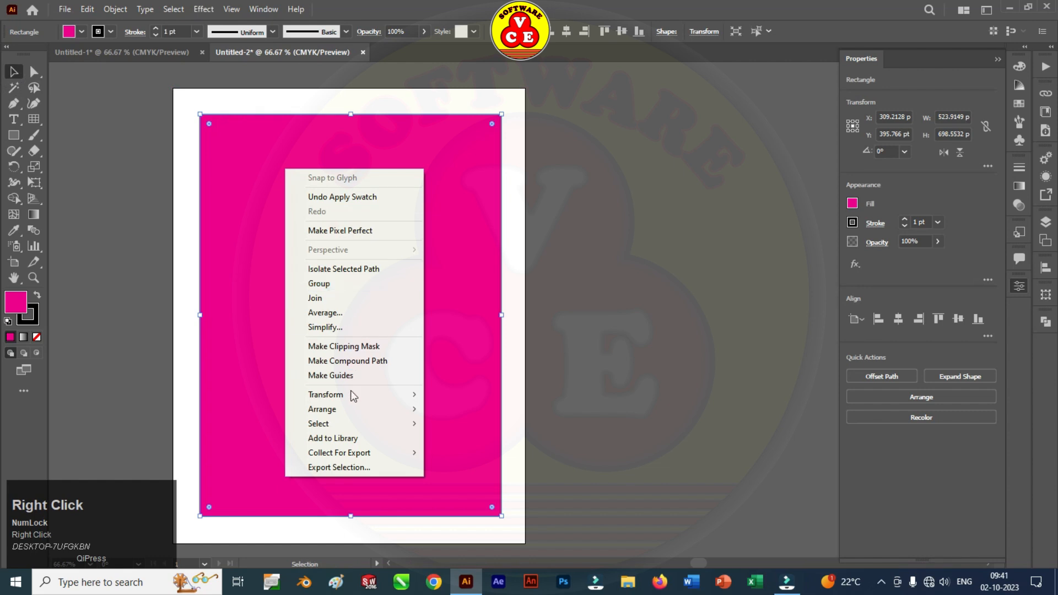
{"action": "mouse_move", "coordinate": [348, 412]}
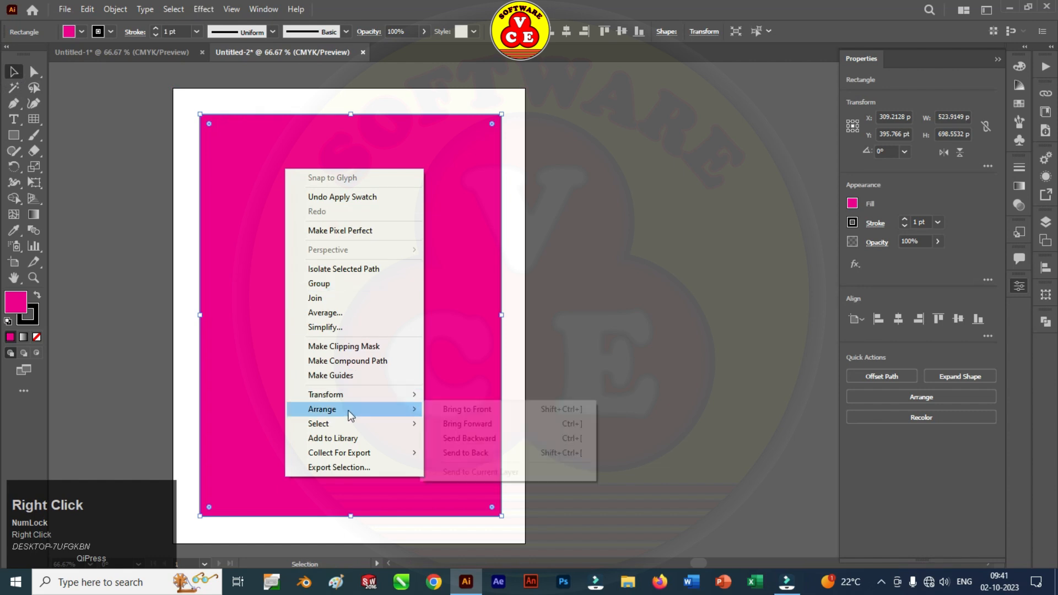
{"action": "left_click", "coordinate": [458, 450]}
{"action": "scroll", "coordinate": [287, 267], "scroll_direction": "down", "scroll_amount": 1}
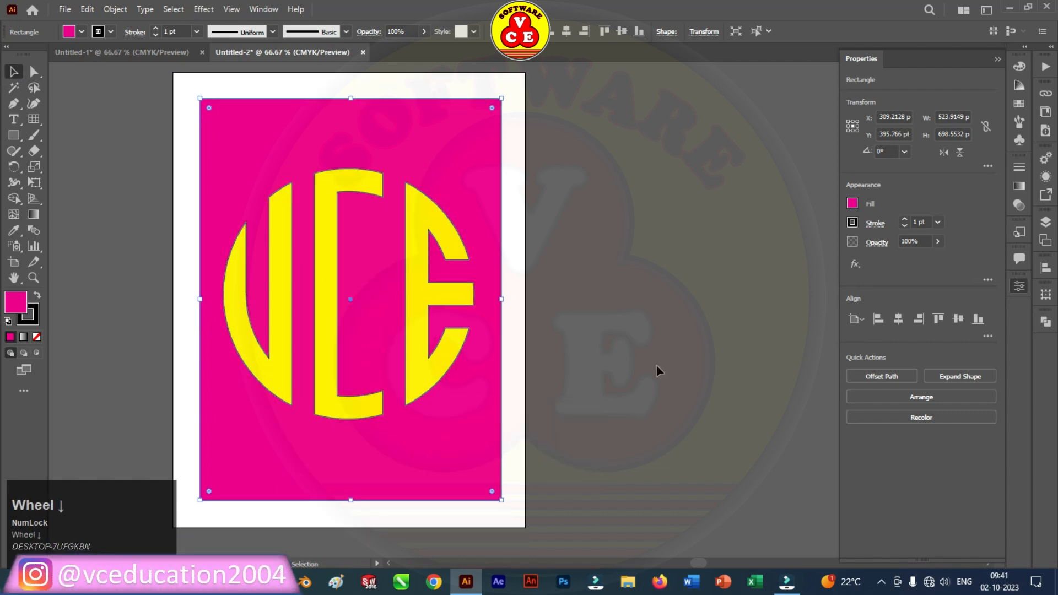
Nudge the pink rectangle 6 pt to the left, to about X 303 pt.
{"action": "key", "text": "Left"}
{"action": "key", "text": "Left"}
{"action": "key", "text": "Left"}
{"action": "key", "text": "Left"}
{"action": "key", "text": "Left"}
{"action": "key", "text": "Left"}
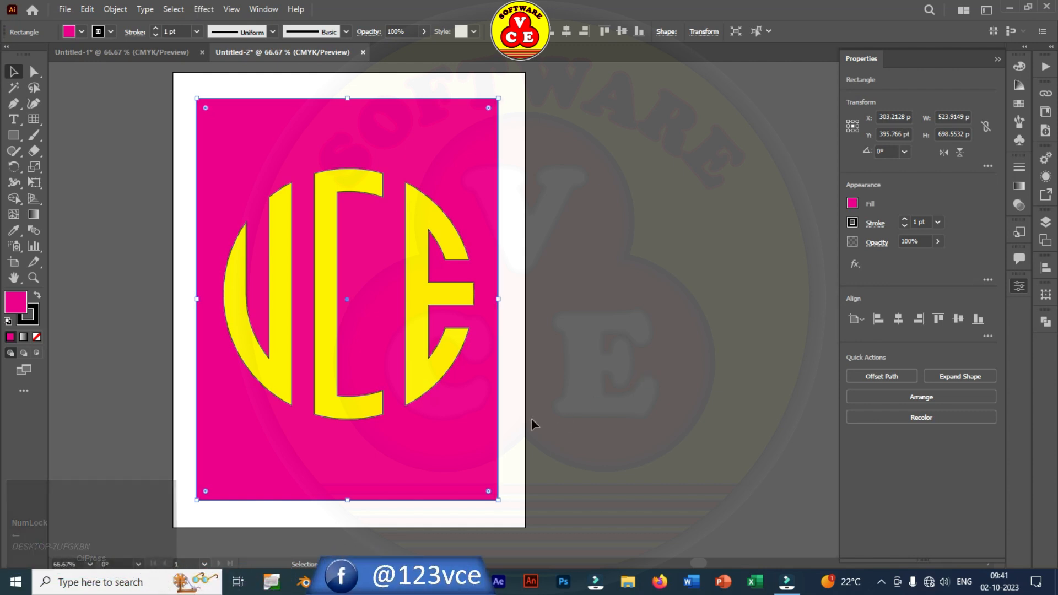
Group the three letters with the pink rectangle and set the group's stroke to None.
{"action": "left_click", "coordinate": [324, 277]}
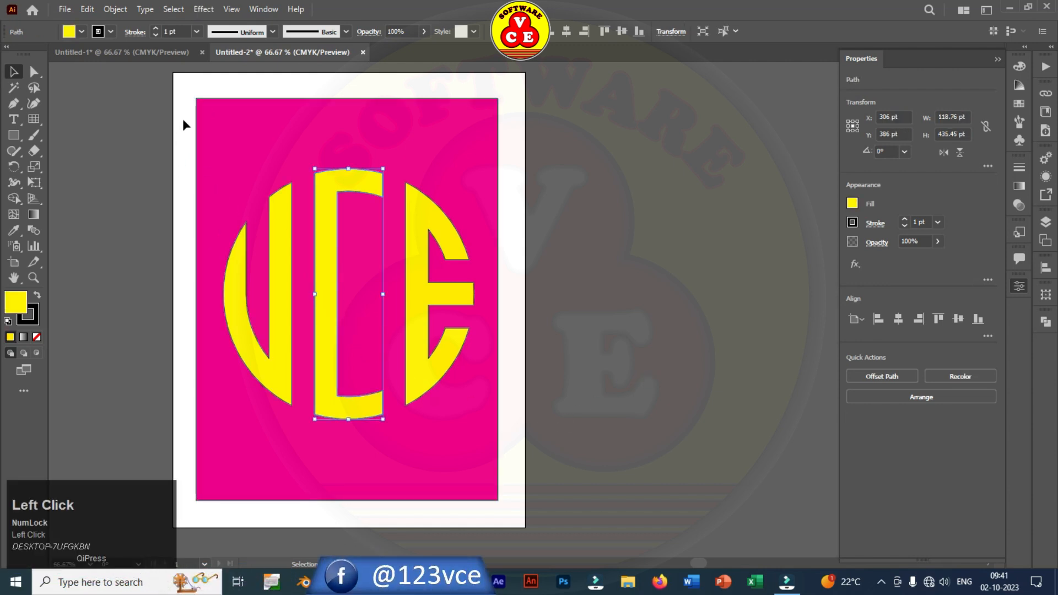
{"action": "left_click_drag", "start_coordinate": [189, 82], "coordinate": [520, 502]}
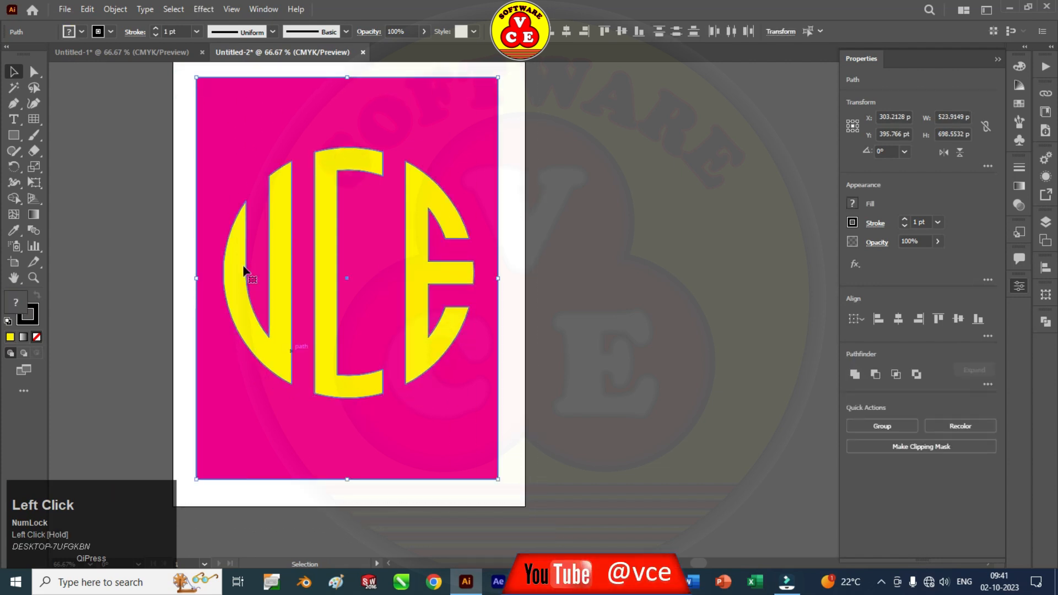
{"action": "right_click", "coordinate": [279, 175]}
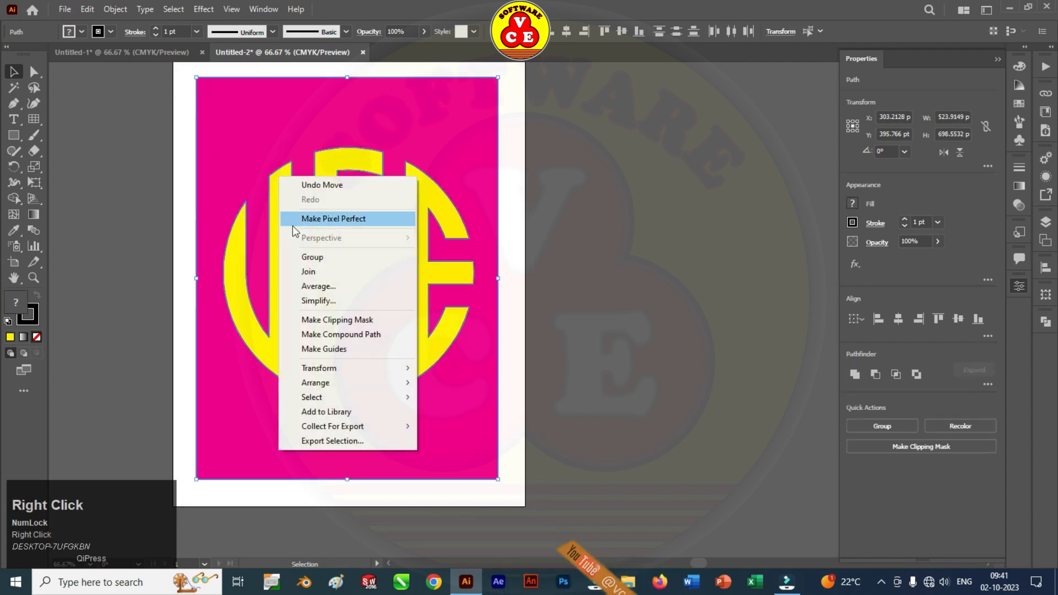
{"action": "left_click", "coordinate": [310, 256]}
{"action": "left_click", "coordinate": [110, 32]}
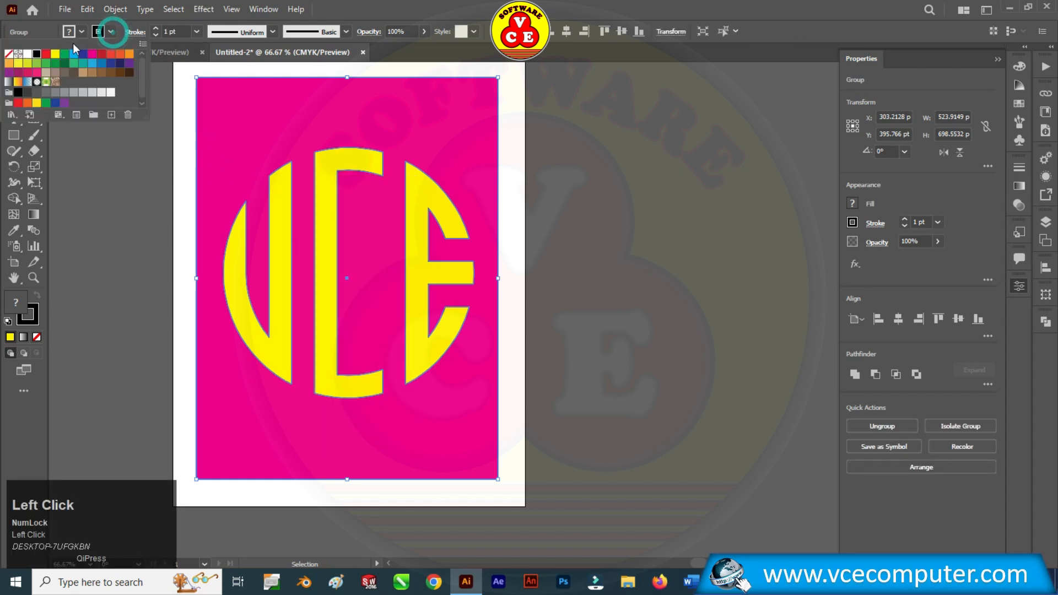
{"action": "left_click", "coordinate": [9, 54]}
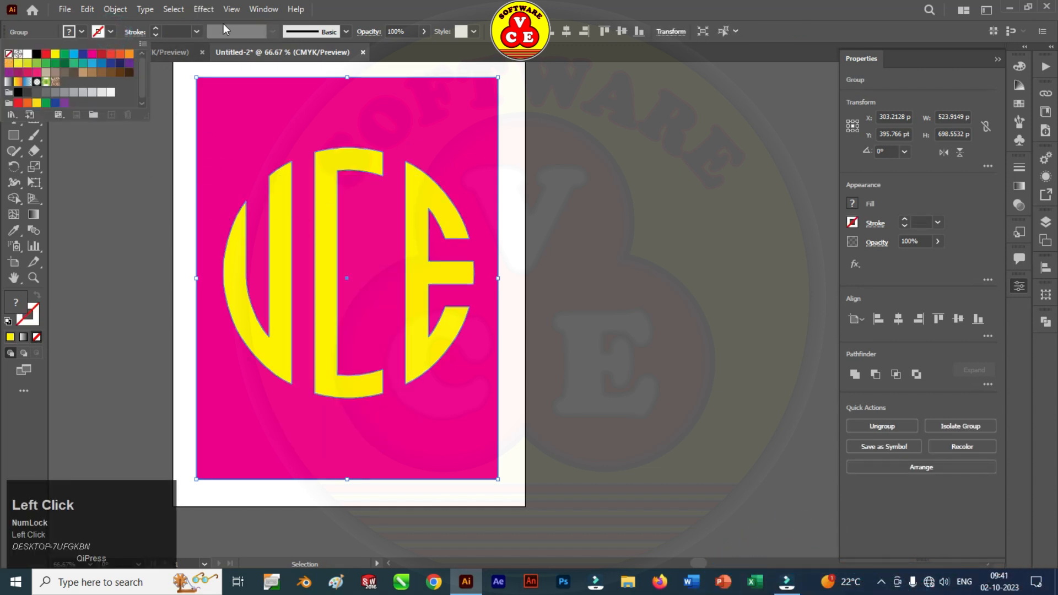
Apply the 3D and Materials effect to the group as an Extrude with 50 pt depth.
{"action": "left_click", "coordinate": [202, 10]}
{"action": "left_click", "coordinate": [204, 9]}
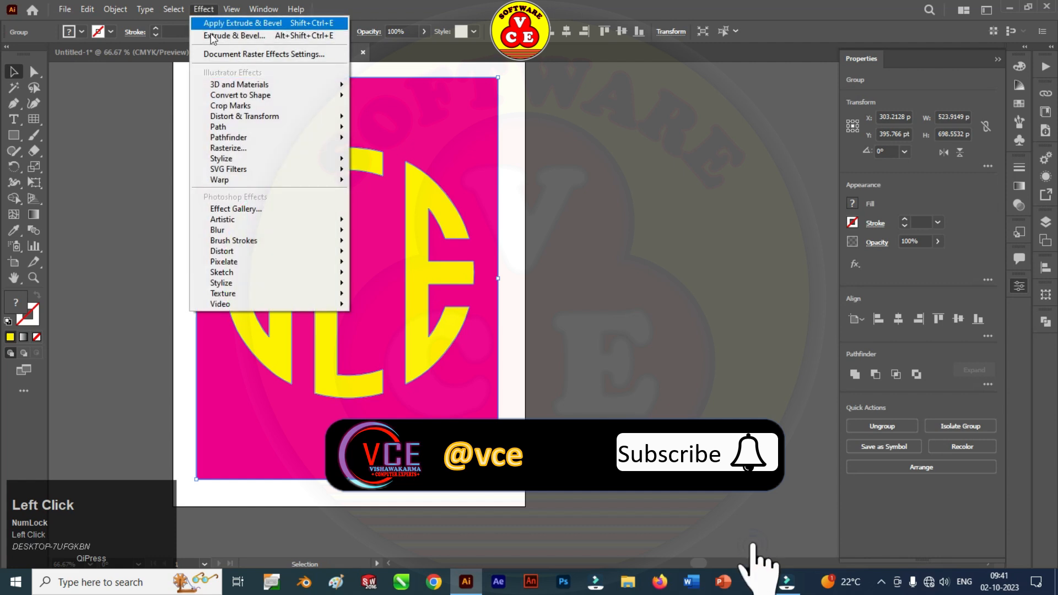
{"action": "mouse_move", "coordinate": [239, 84]}
{"action": "left_click", "coordinate": [377, 84]}
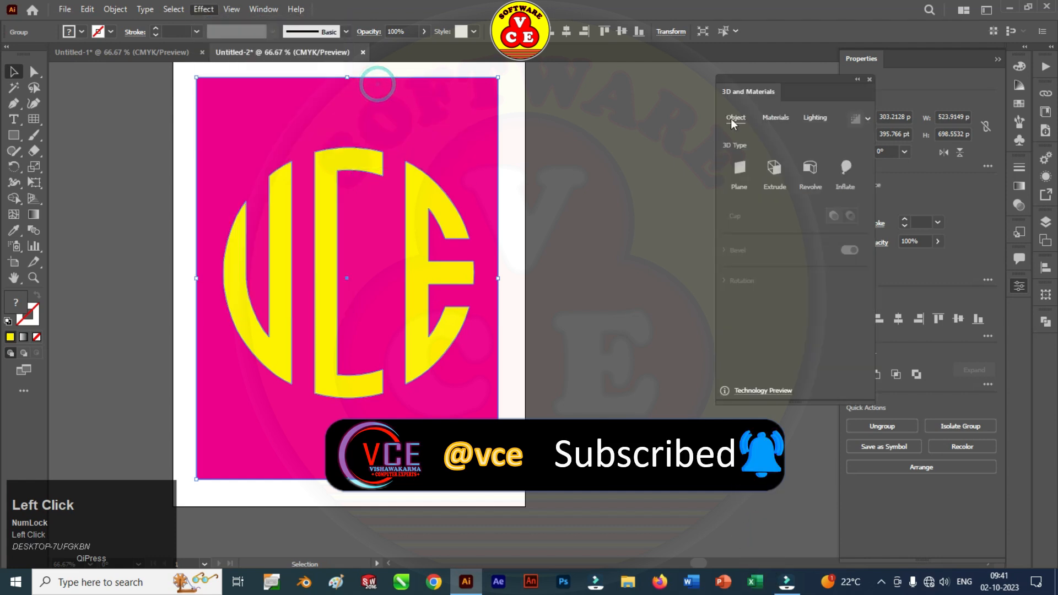
{"action": "left_click_drag", "start_coordinate": [822, 84], "coordinate": [161, 82]}
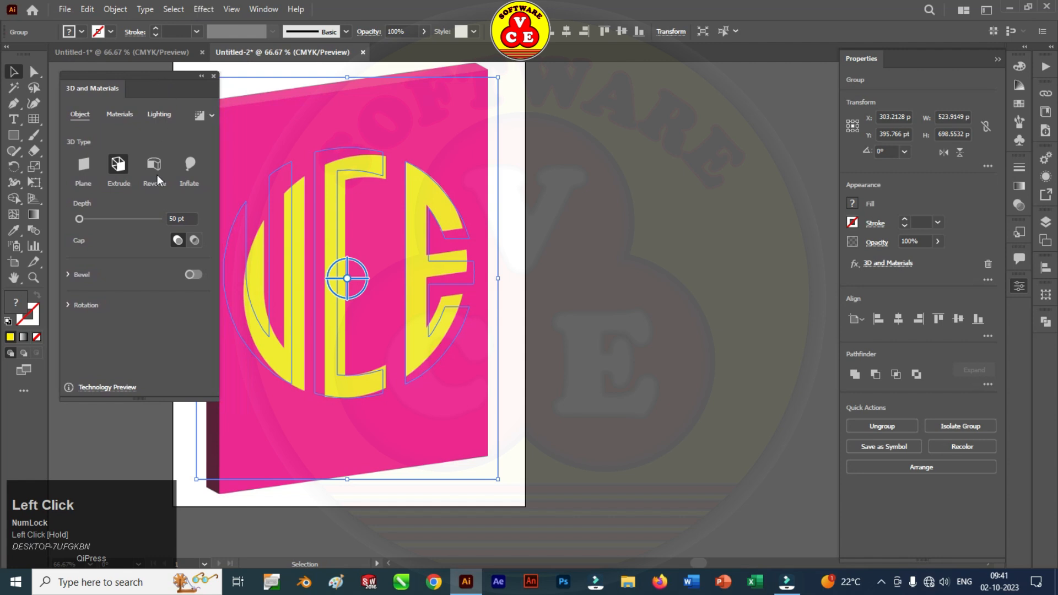
{"action": "left_click", "coordinate": [90, 167]}
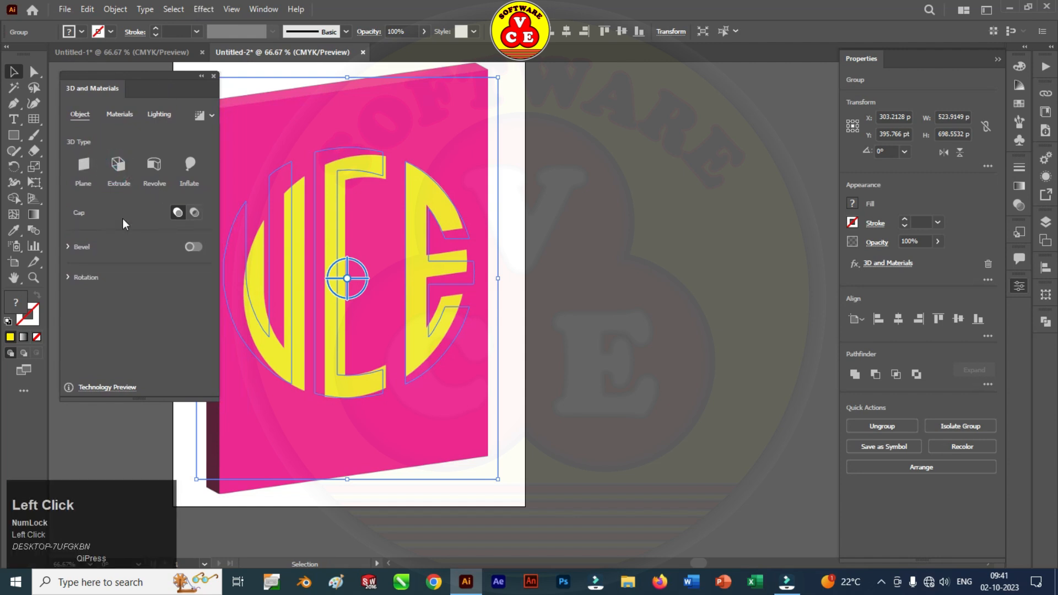
{"action": "left_click", "coordinate": [116, 165]}
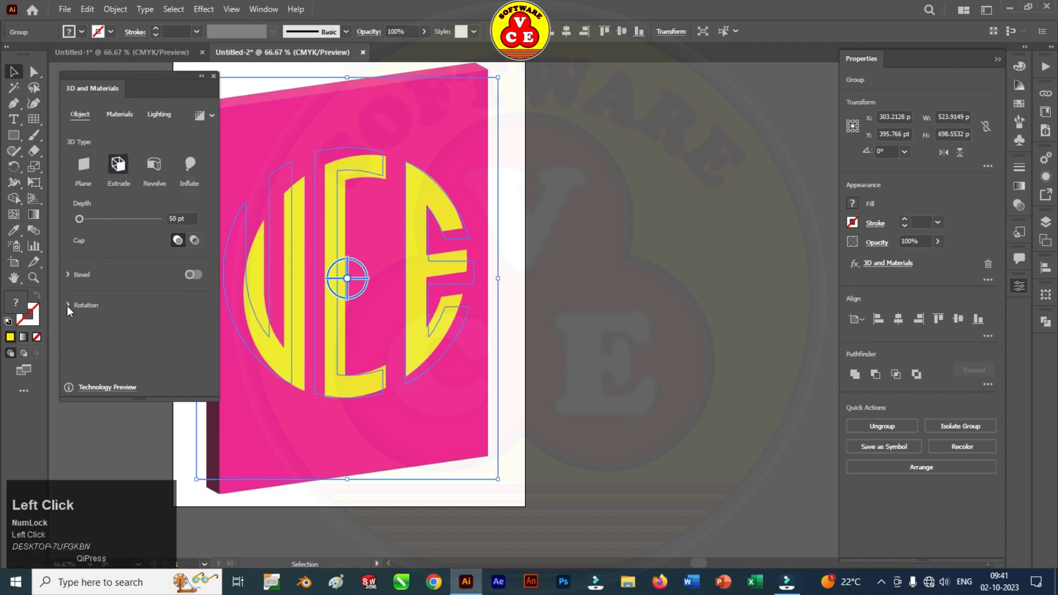
Set the 3D effect's rotation to -180° on all three axes.
{"action": "scroll", "coordinate": [67, 307], "scroll_direction": "down", "scroll_amount": 1}
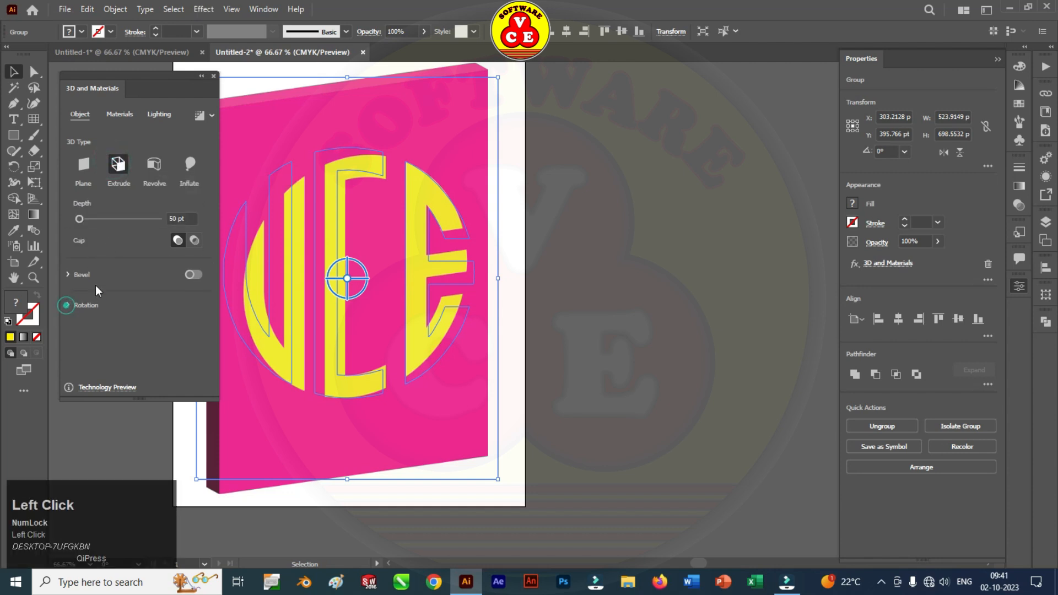
{"action": "left_click", "coordinate": [70, 303]}
{"action": "scroll", "coordinate": [110, 284], "scroll_direction": "down", "scroll_amount": 1}
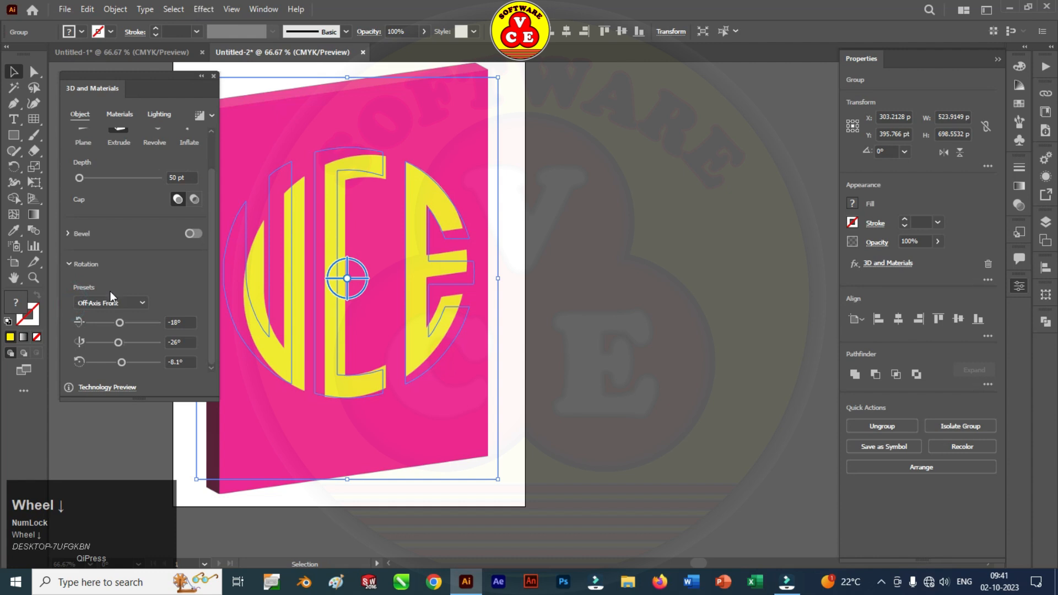
{"action": "left_click_drag", "start_coordinate": [122, 322], "coordinate": [68, 363]}
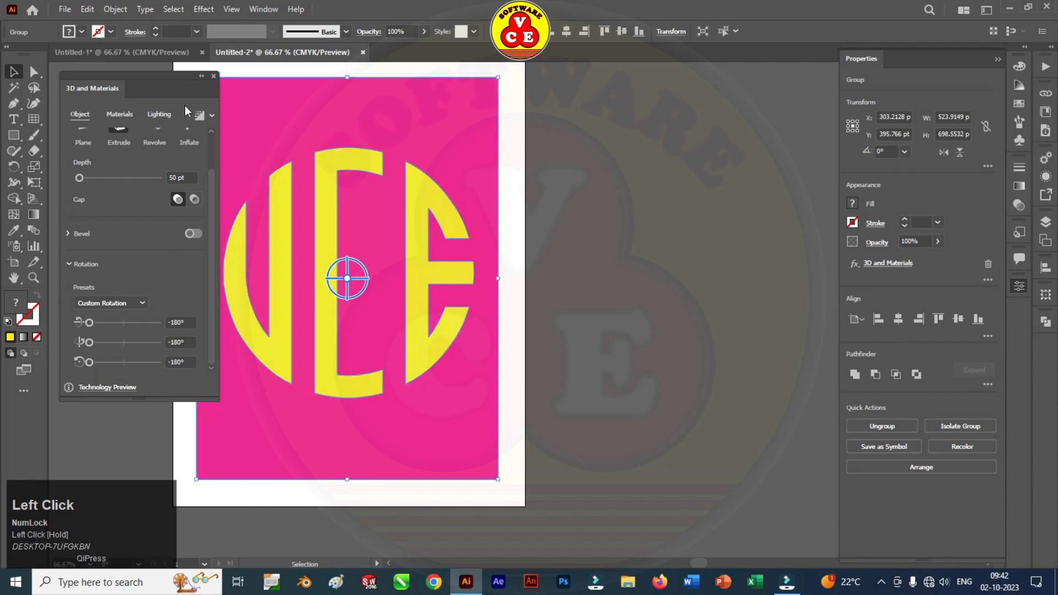
Change the group's 3D type to Inflate.
{"action": "left_click_drag", "start_coordinate": [158, 82], "coordinate": [143, 75]}
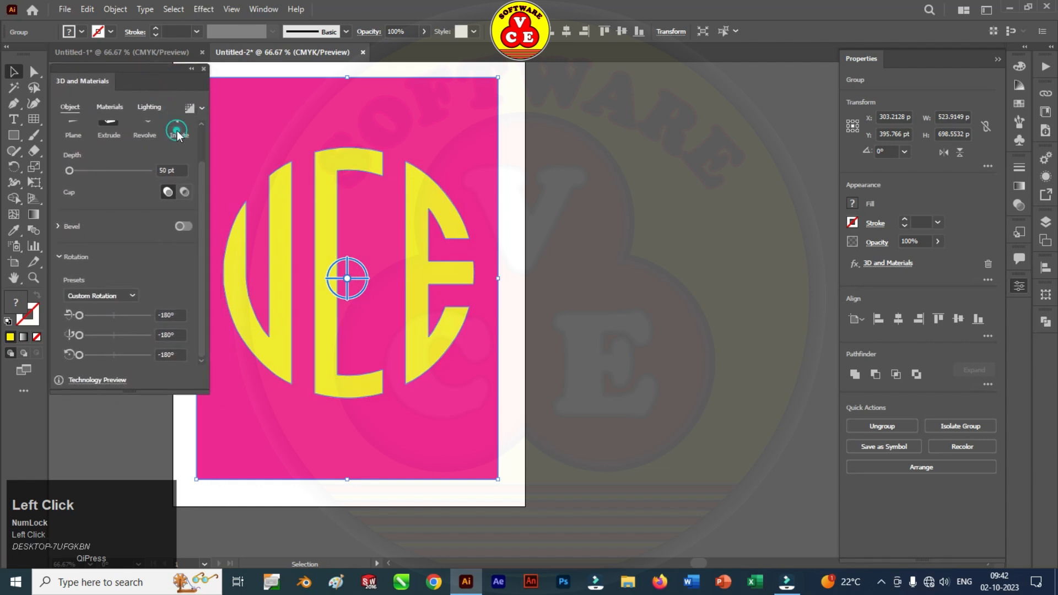
{"action": "scroll", "coordinate": [166, 143], "scroll_direction": "up", "scroll_amount": 2}
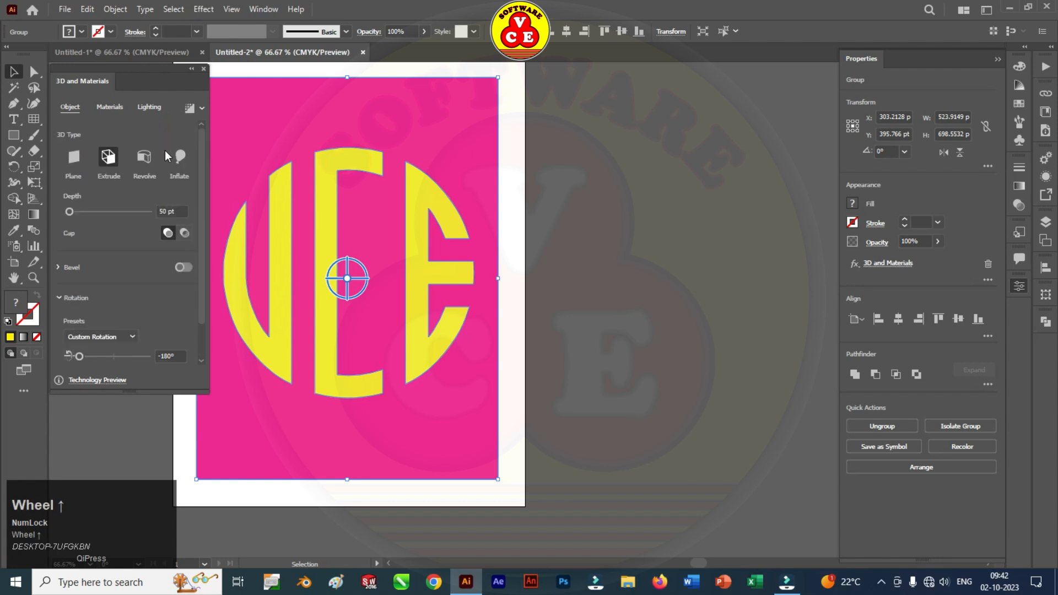
{"action": "left_click", "coordinate": [183, 160]}
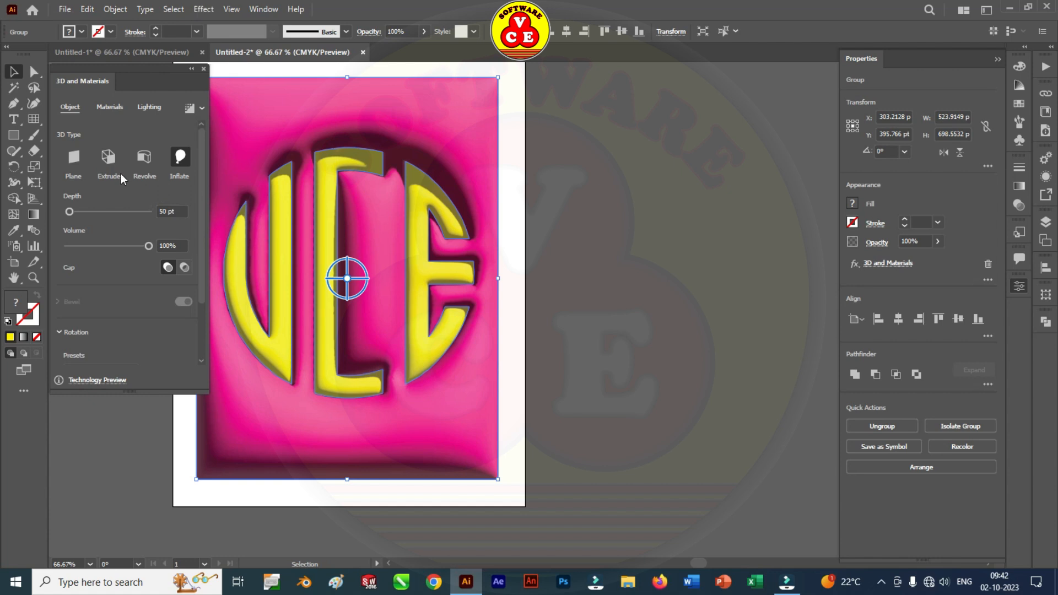
Set the 3D lighting to 133° rotation, 70° height and 25% softness.
{"action": "left_click", "coordinate": [147, 108]}
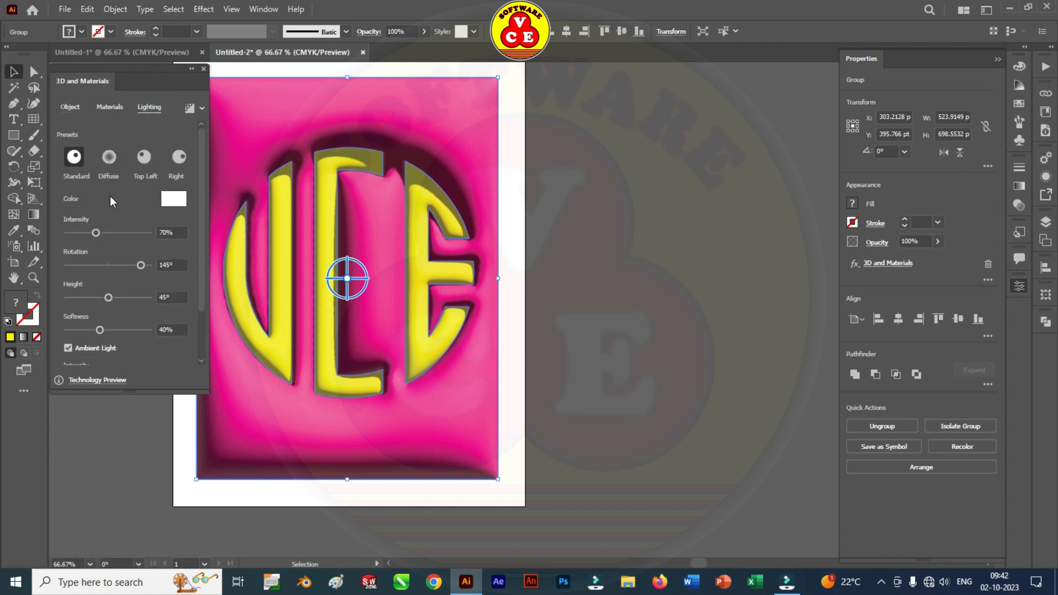
{"action": "left_click_drag", "start_coordinate": [137, 265], "coordinate": [87, 331]}
{"action": "scroll", "coordinate": [118, 298], "scroll_direction": "down", "scroll_amount": 5}
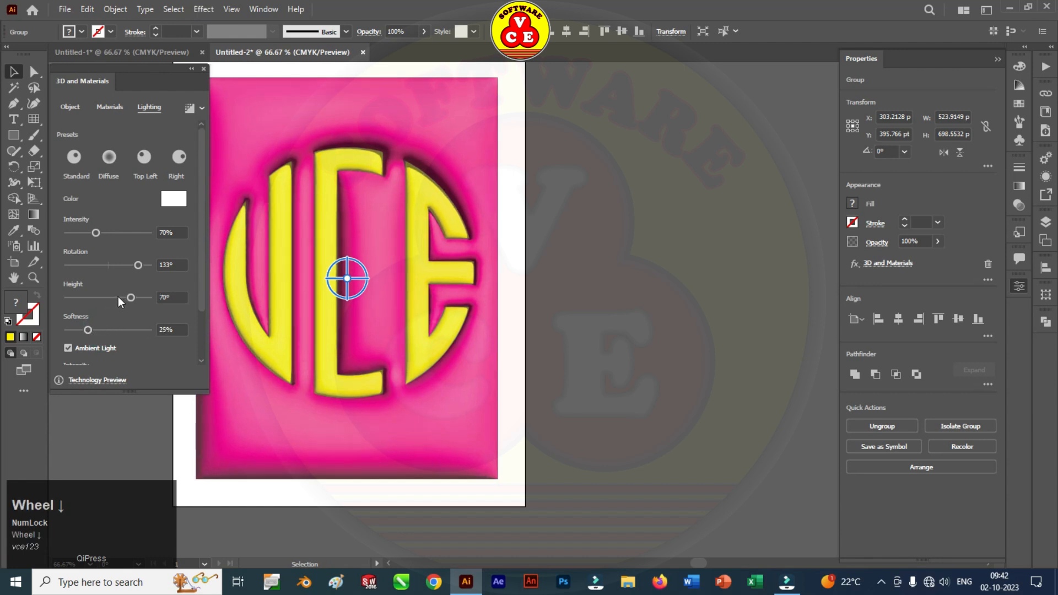
Expand the Shadows section of the 3D lighting settings and look through its options.
{"action": "scroll", "coordinate": [123, 364], "scroll_direction": "down", "scroll_amount": 3}
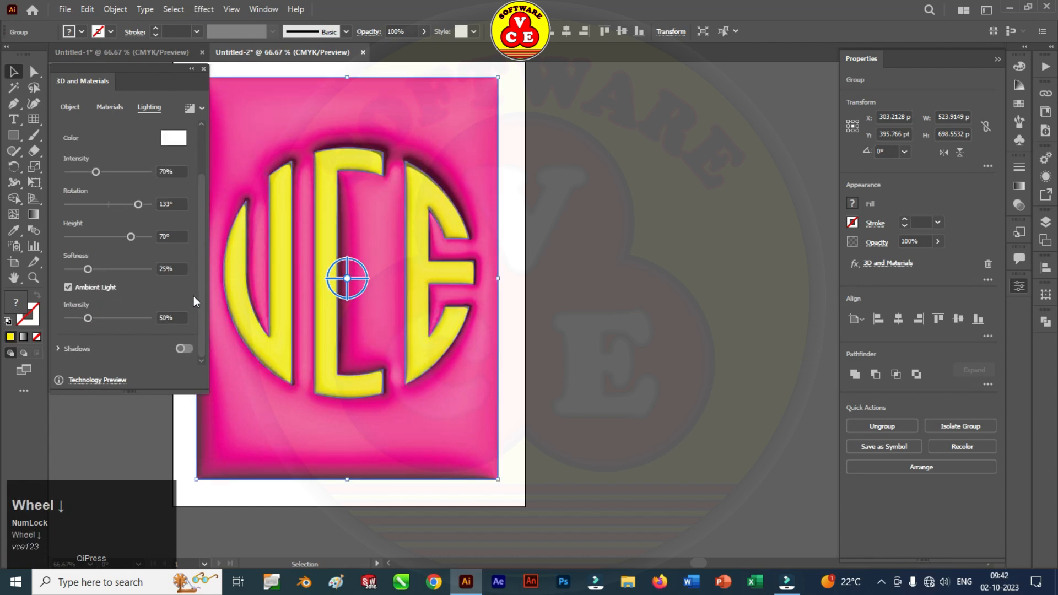
{"action": "left_click", "coordinate": [59, 349]}
{"action": "scroll", "coordinate": [105, 295], "scroll_direction": "down", "scroll_amount": 4}
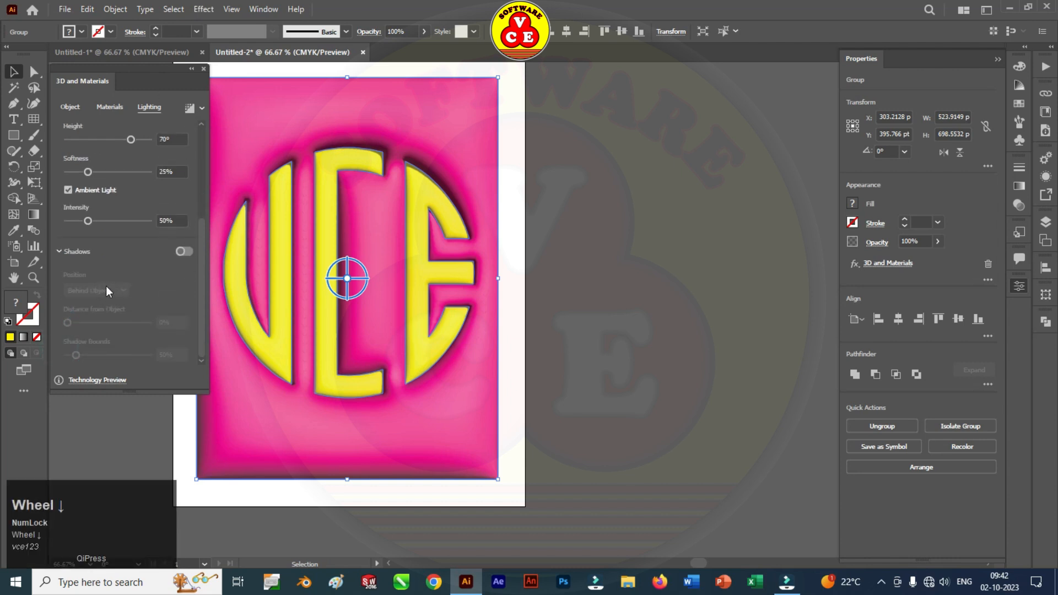
{"action": "scroll", "coordinate": [105, 285], "scroll_direction": "up", "scroll_amount": 6}
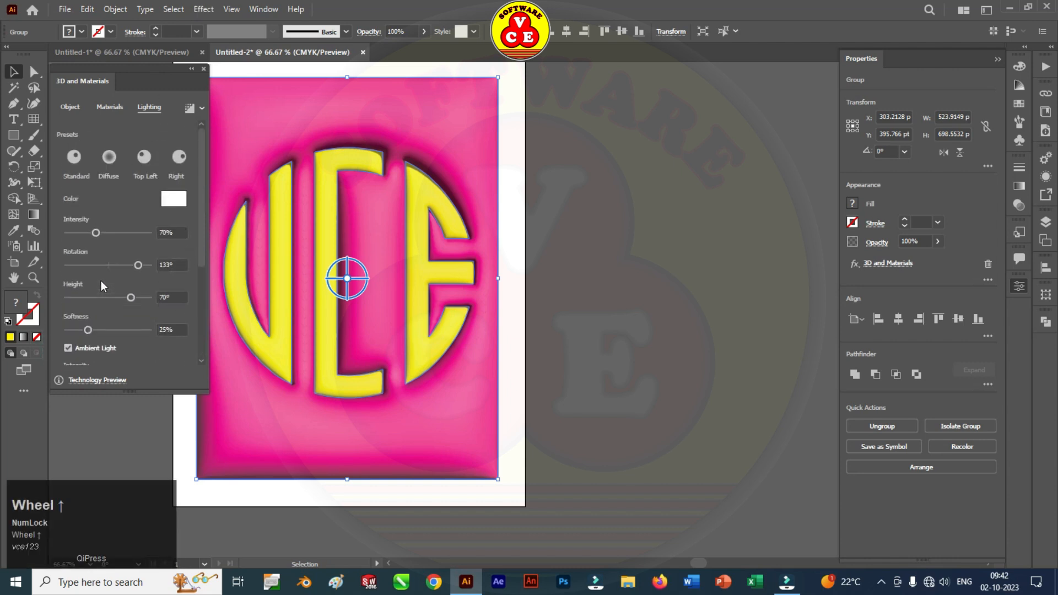
Render the group with ray tracing at Medium quality and Reduce Noise enabled, then close the 3D settings and deselect the artwork.
{"action": "left_click", "coordinate": [201, 110]}
{"action": "left_click", "coordinate": [178, 133]}
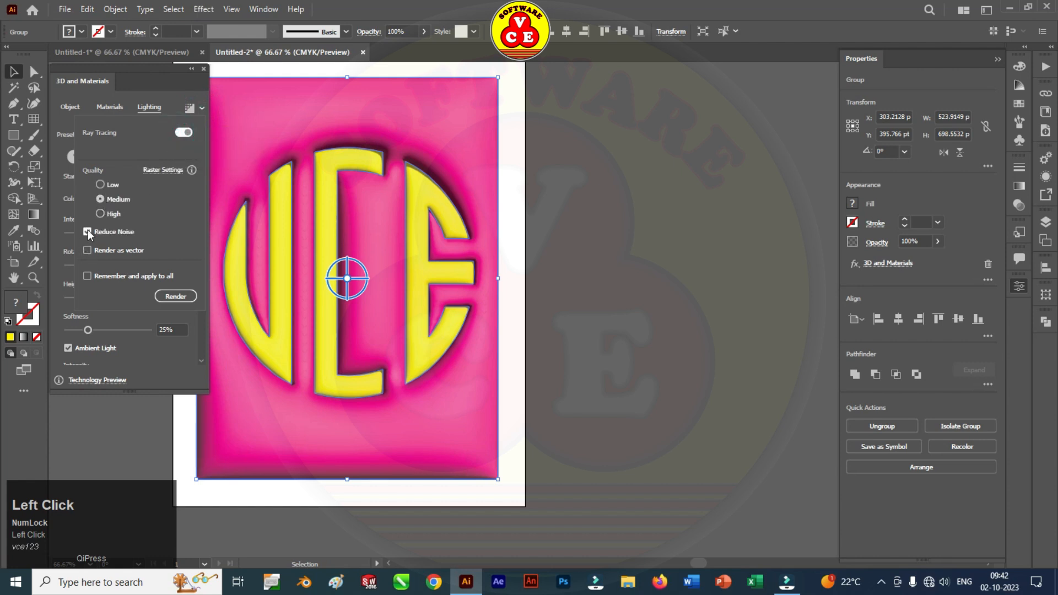
{"action": "left_click", "coordinate": [166, 297]}
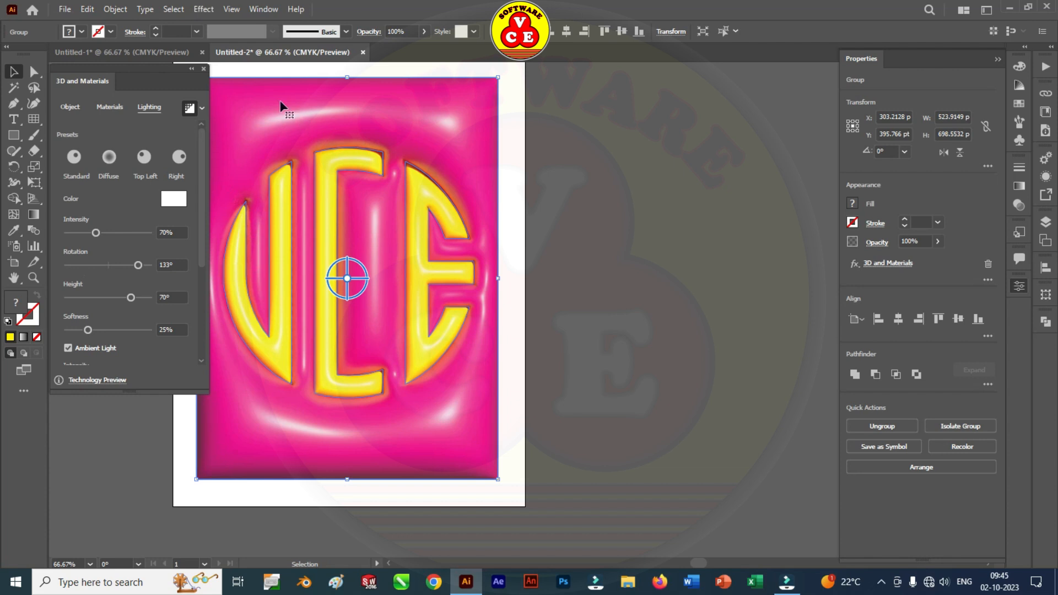
{"action": "left_click", "coordinate": [203, 69]}
{"action": "left_click", "coordinate": [595, 179]}
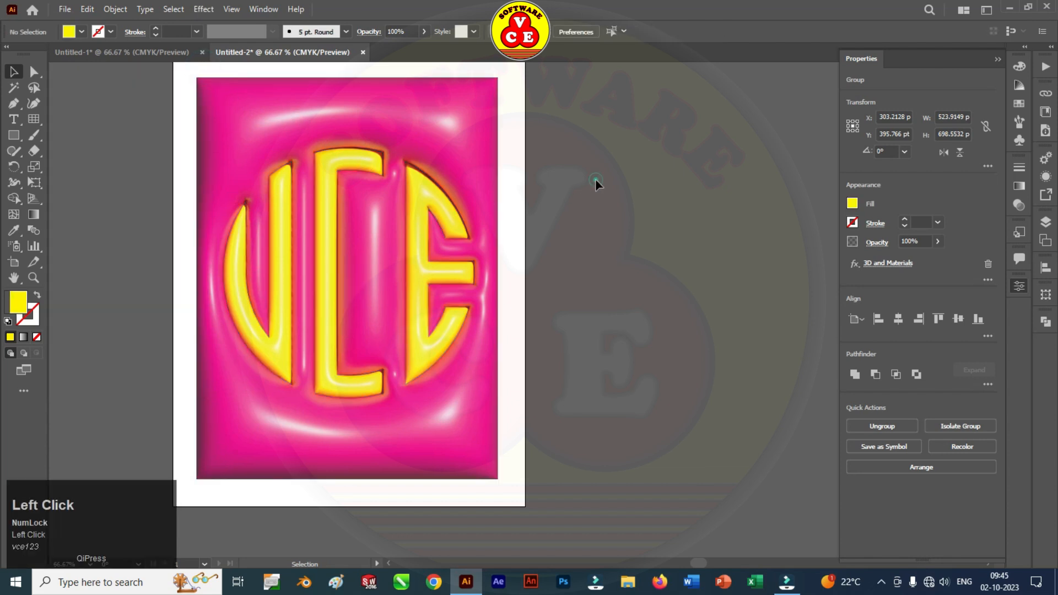